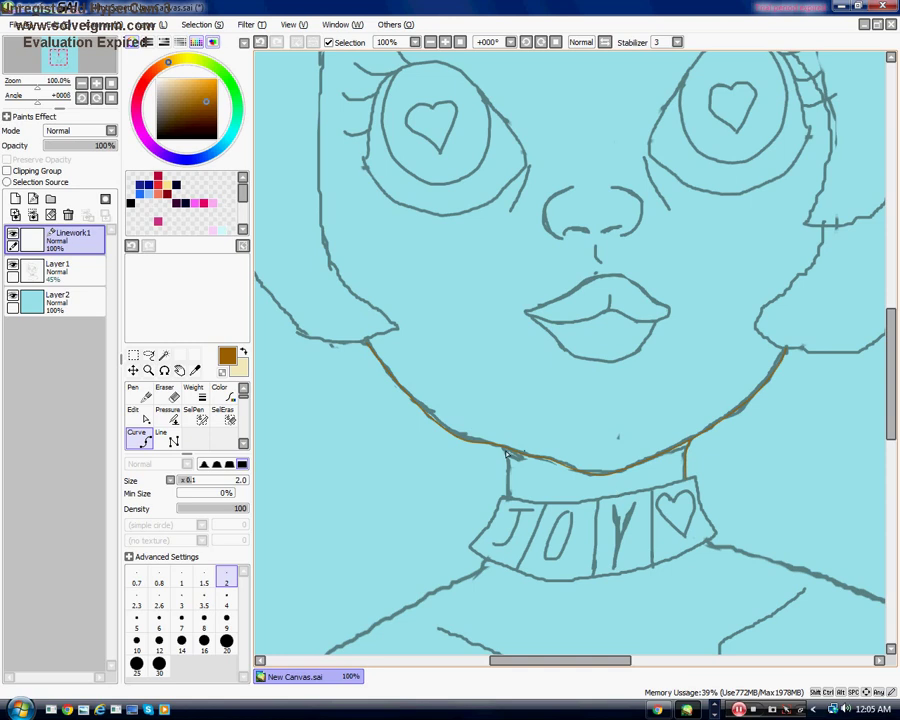
Trace the neck and shoulder outline over the sketch with size 2 brown Curve lines, and save the brown as a swatch
scroll(510, 495, down, 3)
scroll(505, 450, up, 1)
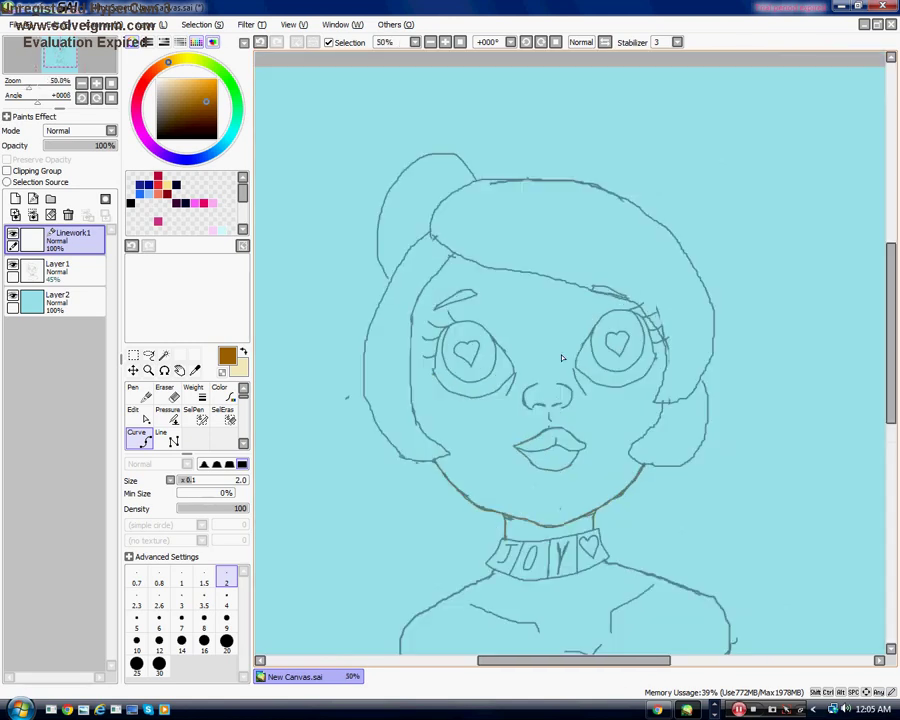
scroll(505, 430, up, 2)
scroll(498, 399, down, 5)
scroll(498, 399, up, 3)
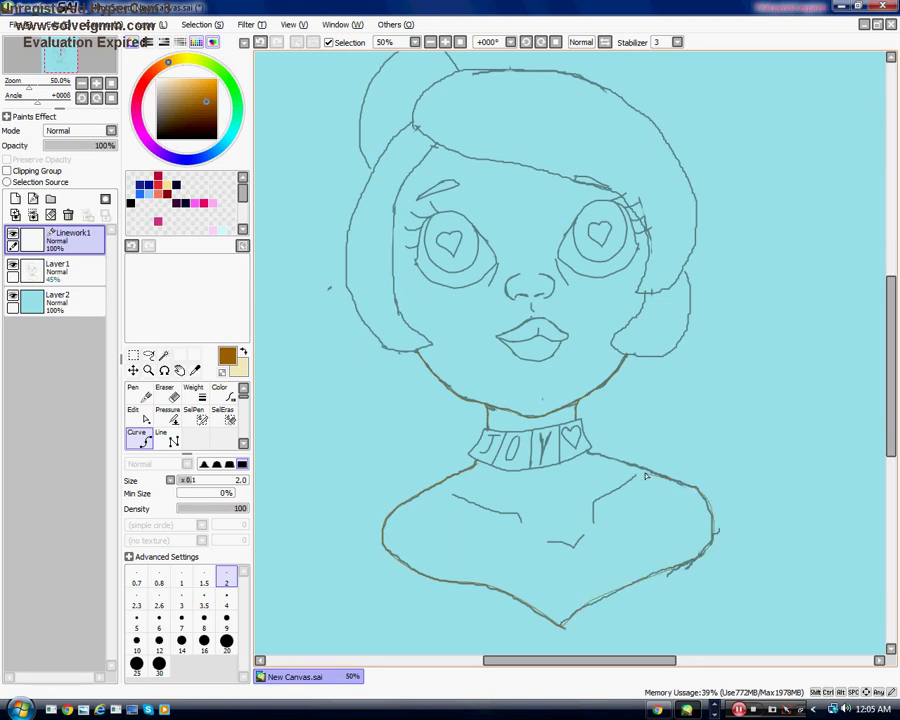
scroll(585, 458, up, 5)
scroll(578, 464, down, 4)
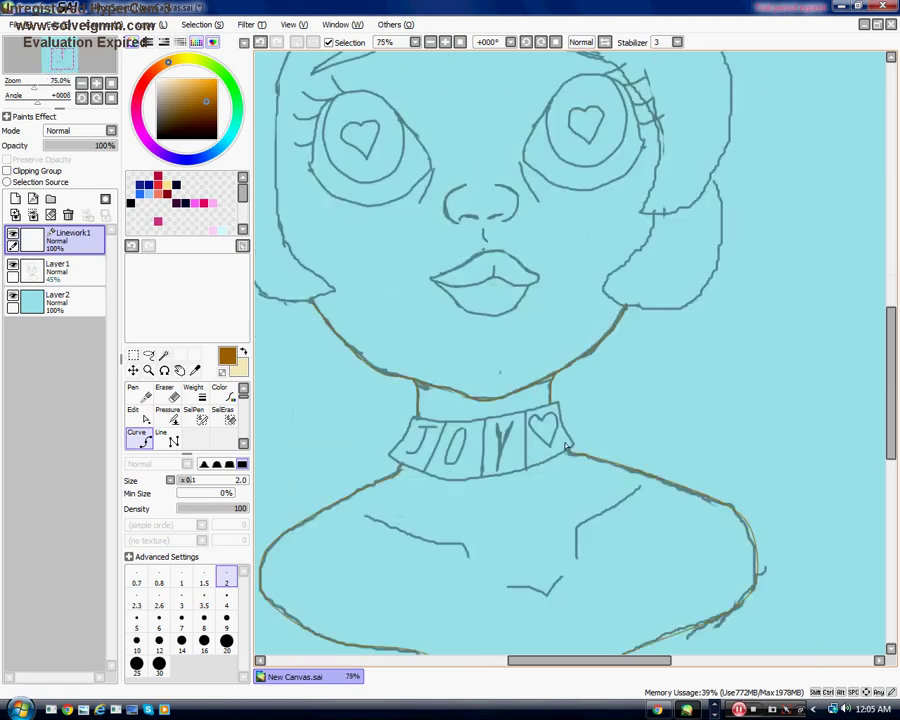
scroll(537, 357, down, 2)
right_click(195, 221)
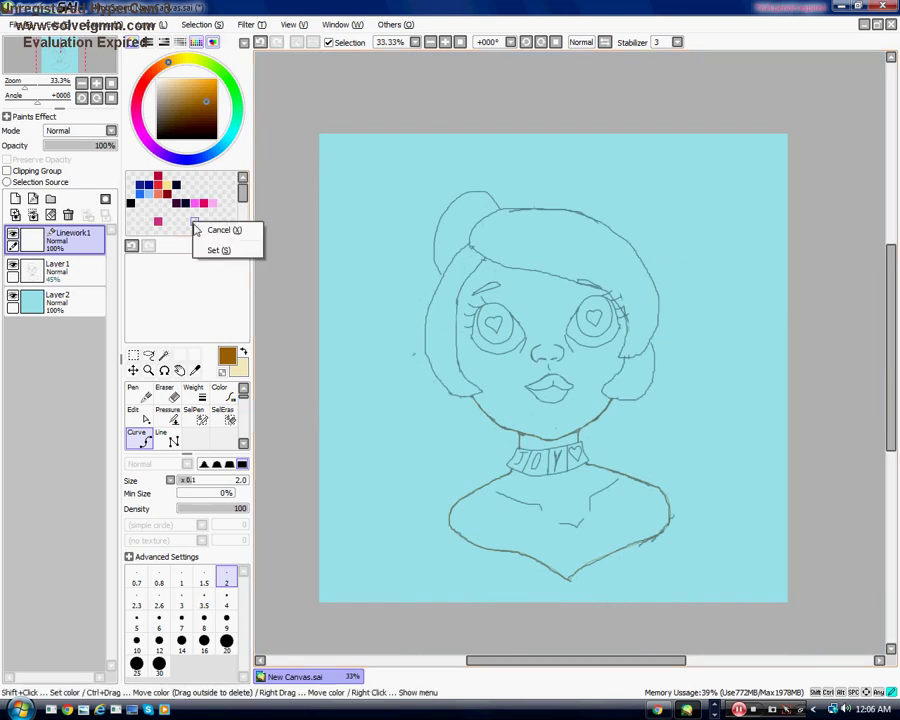
click(217, 250)
Choose a very dark brown and trace the hair, bangs and bun over the sketch with Curve lines
scroll(469, 302, up, 1)
click(131, 204)
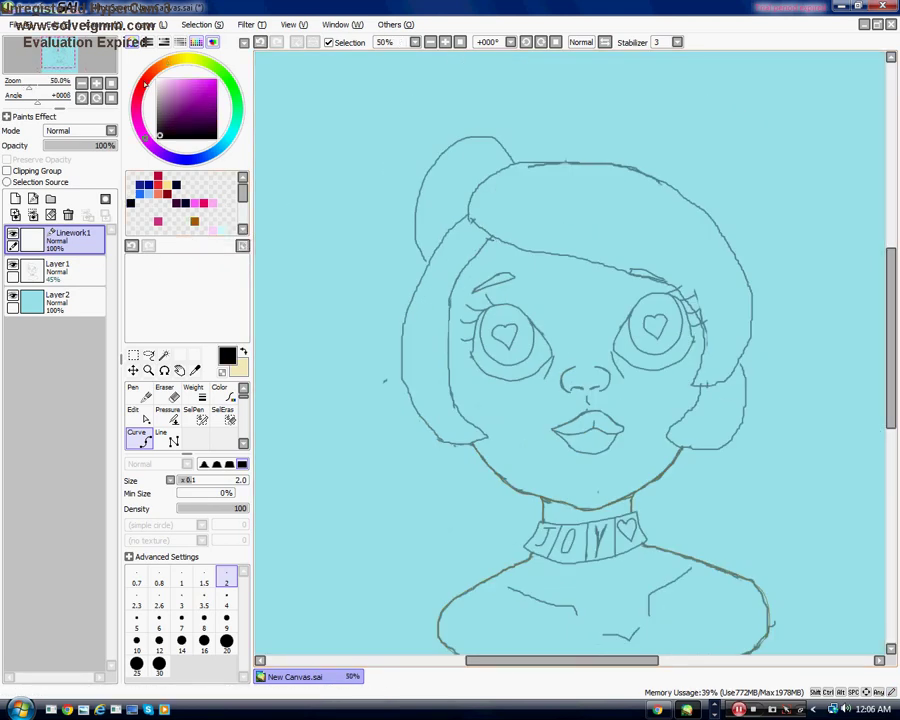
click(168, 62)
click(198, 107)
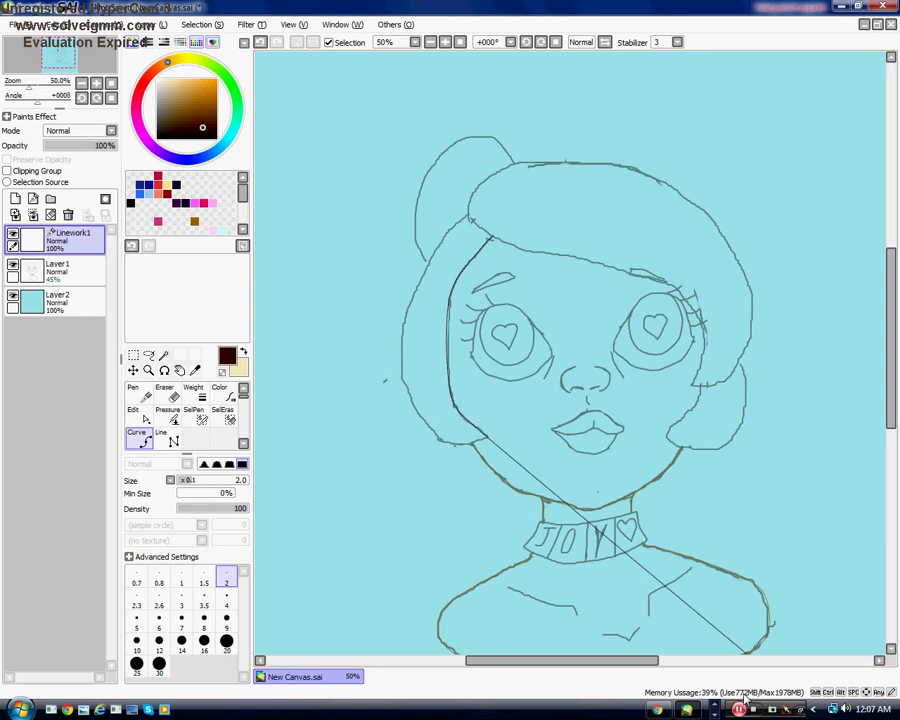
scroll(476, 426, up, 2)
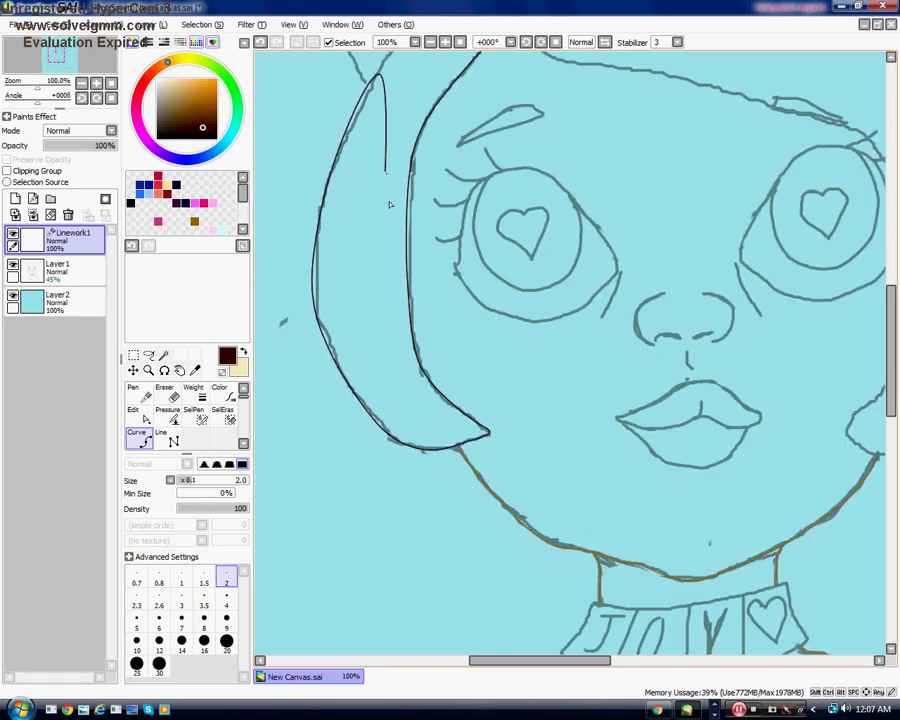
scroll(388, 200, down, 3)
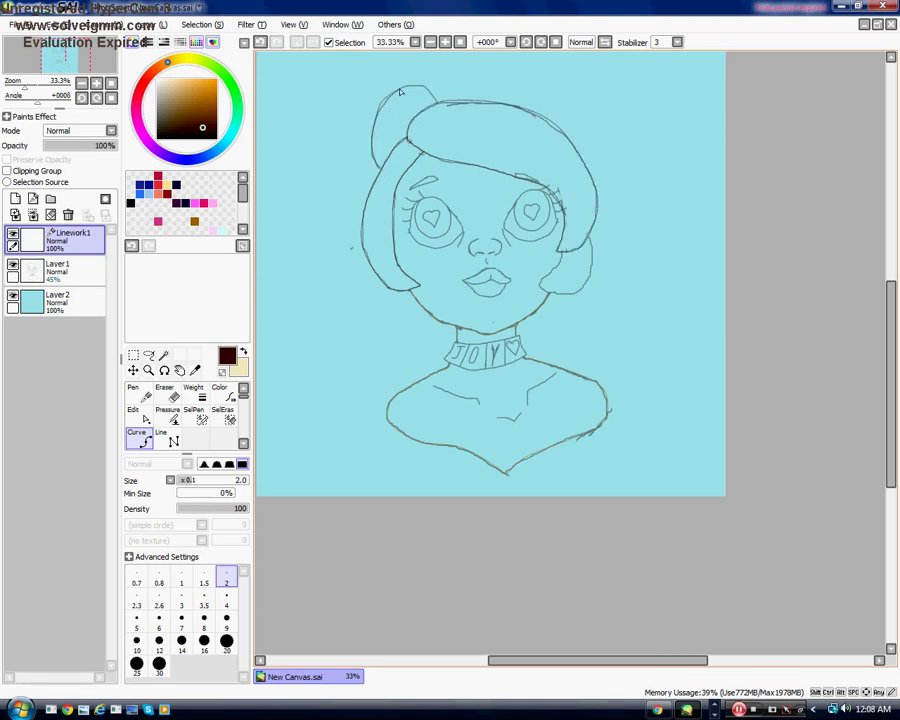
scroll(582, 259, up, 1)
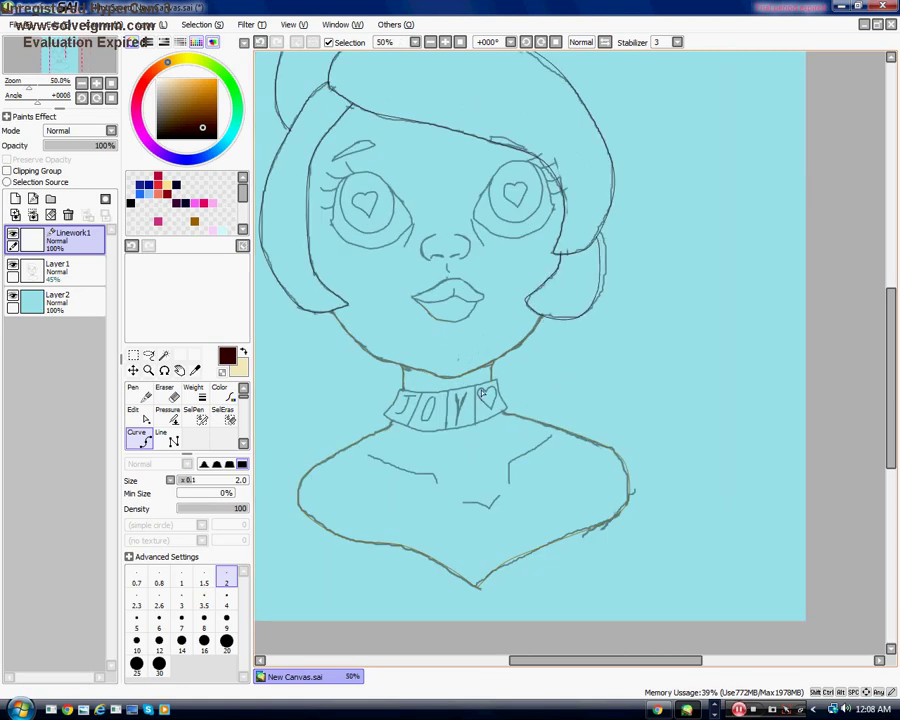
Choose a reddish brown and trace the collarbone lines on the chest with the Curve tool
scroll(482, 393, down, 2)
scroll(472, 380, up, 1)
click(207, 114)
scroll(518, 450, up, 2)
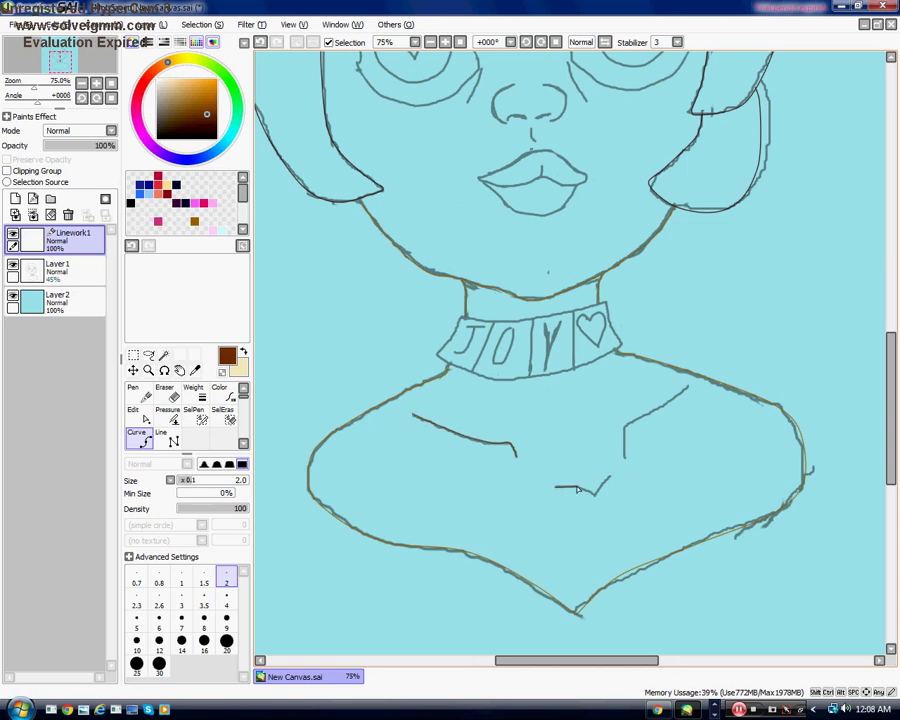
double_click(686, 390)
Trace the eyes, nose and lips in brown and the JOY collar with its heart in yellow over the sketch
scroll(543, 368, down, 2)
scroll(546, 271, up, 4)
click(538, 270)
click(500, 275)
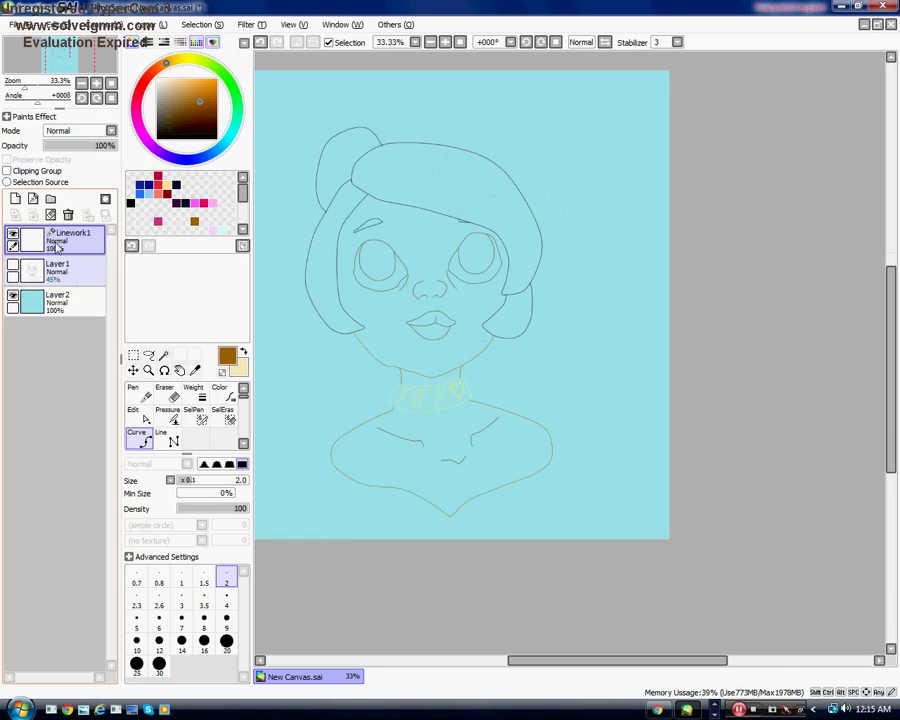
drag(70, 240, 70, 270)
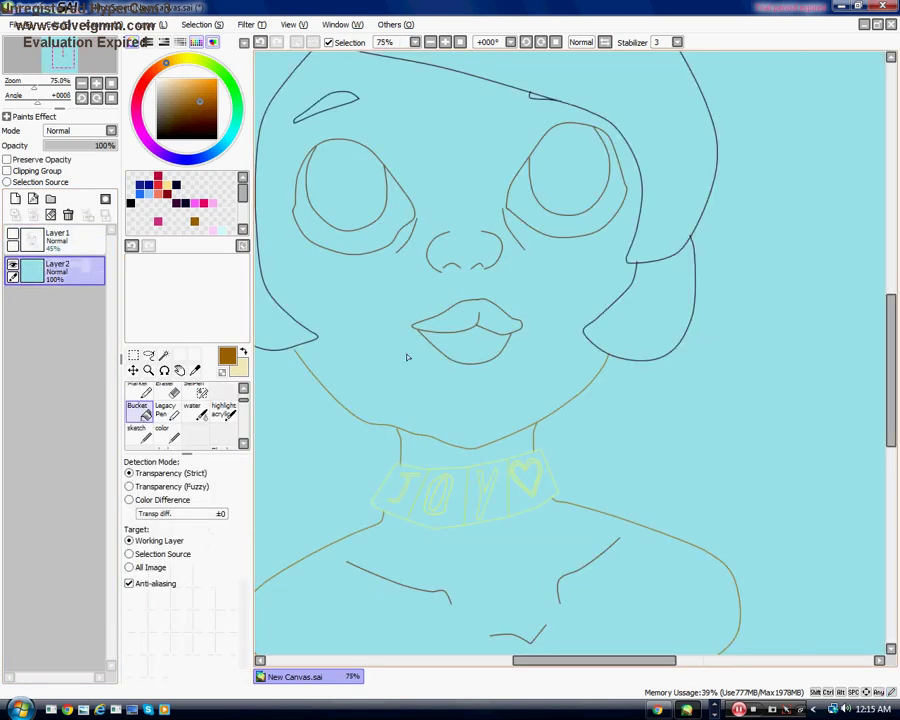
scroll(273, 359, up, 4)
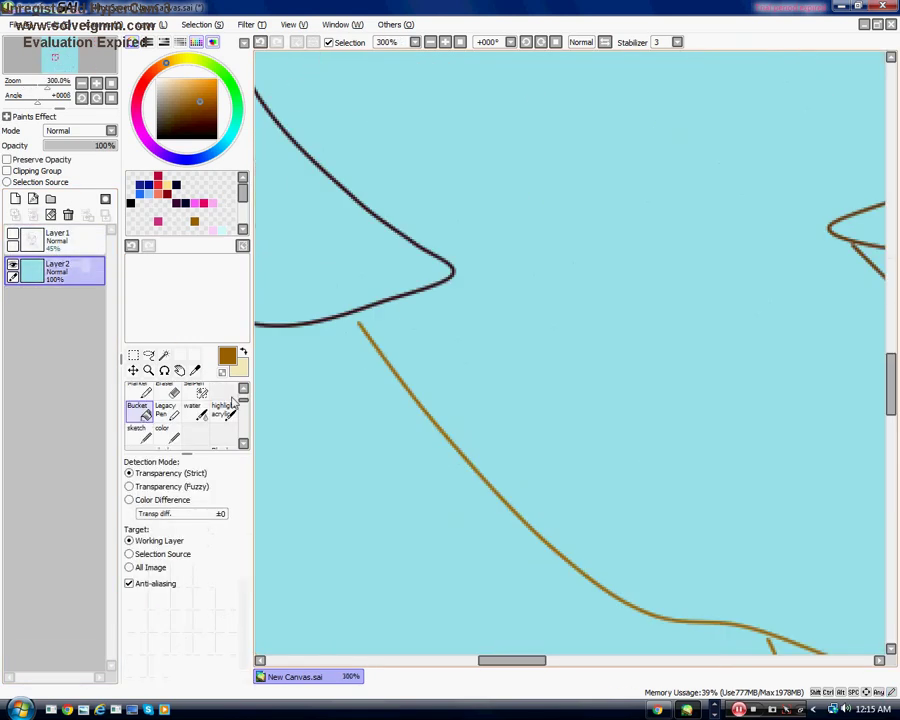
click(138, 433)
drag(350, 310, 362, 322)
scroll(301, 354, down, 1)
click(167, 430)
scroll(166, 428, up, 1)
click(140, 432)
scroll(557, 339, down, 4)
click(557, 339)
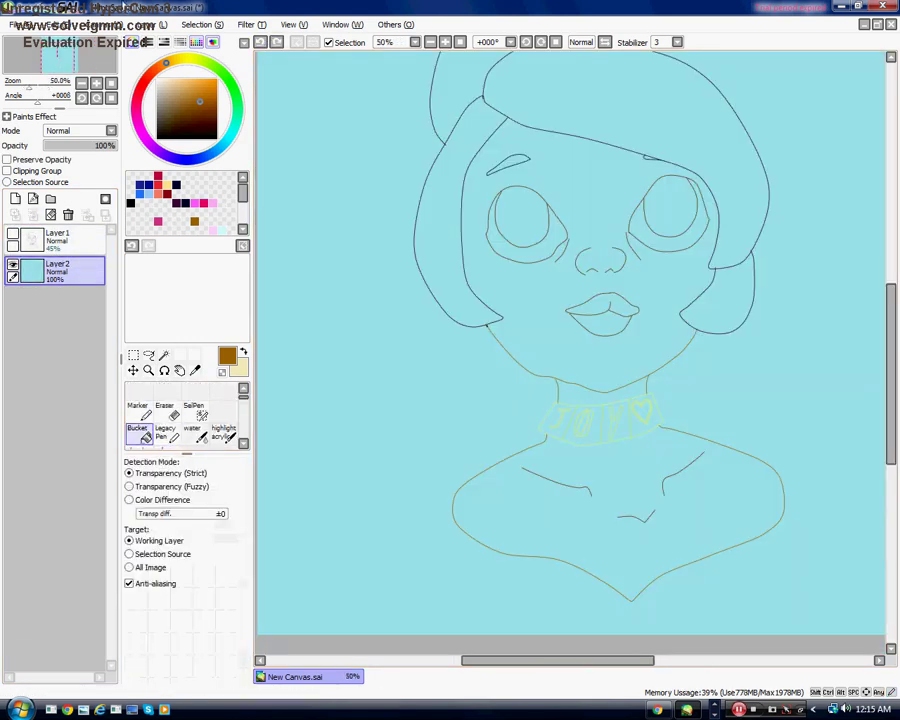
click(33, 198)
drag(70, 263, 70, 232)
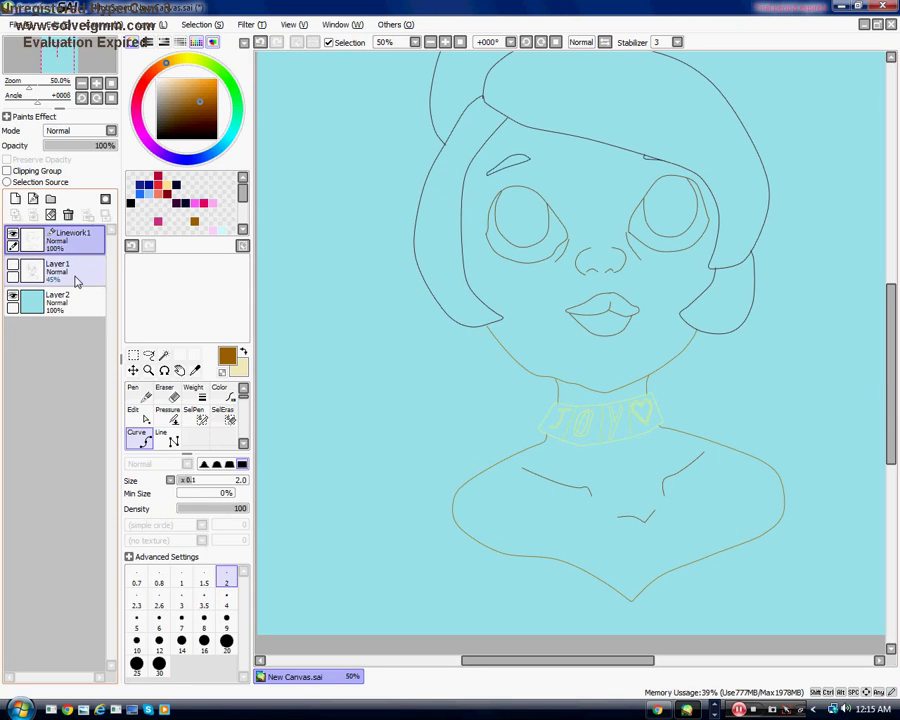
Close the gap between the jawline and the hair tip on Linework1 with a short brown size 1 Line
scroll(495, 326, up, 7)
click(169, 439)
click(412, 317)
double_click(430, 343)
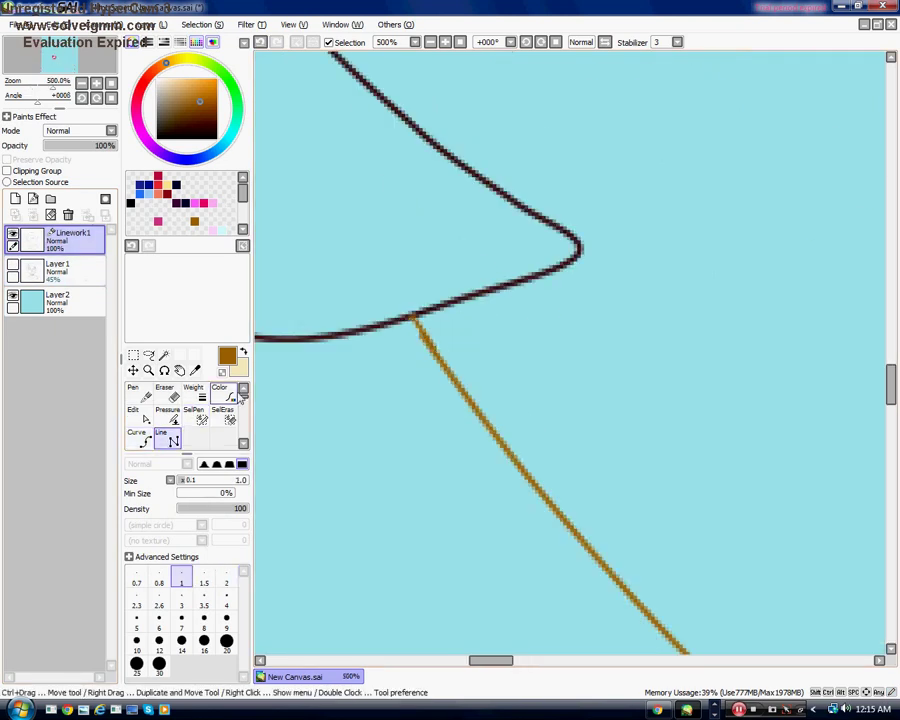
Add a new regular layer and merge the linework into it
click(15, 200)
click(76, 300)
drag(78, 278, 56, 224)
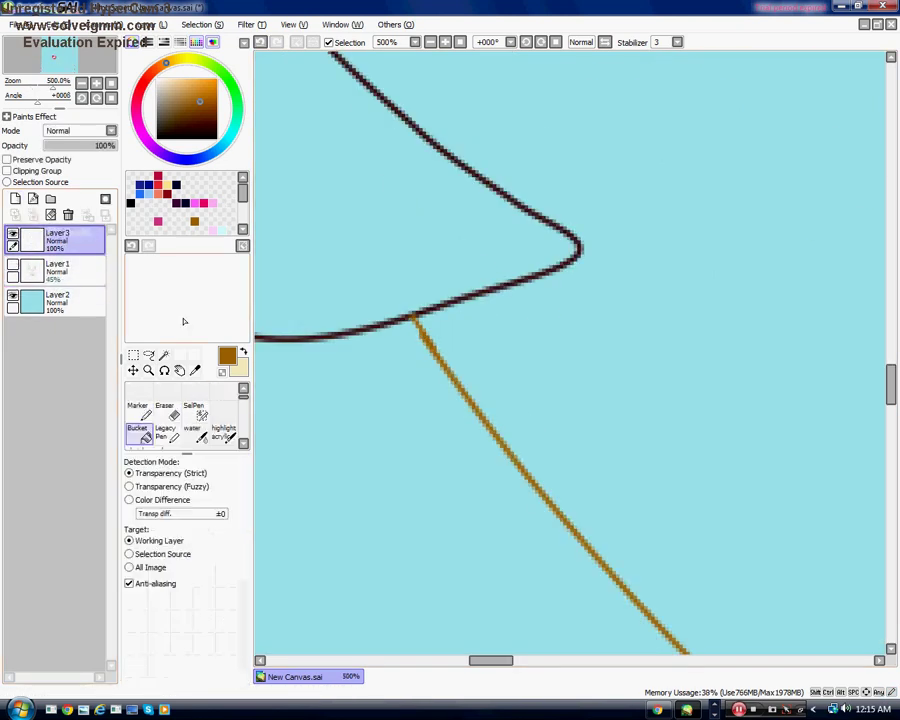
scroll(542, 342, down, 5)
click(542, 342)
scroll(635, 254, up, 1)
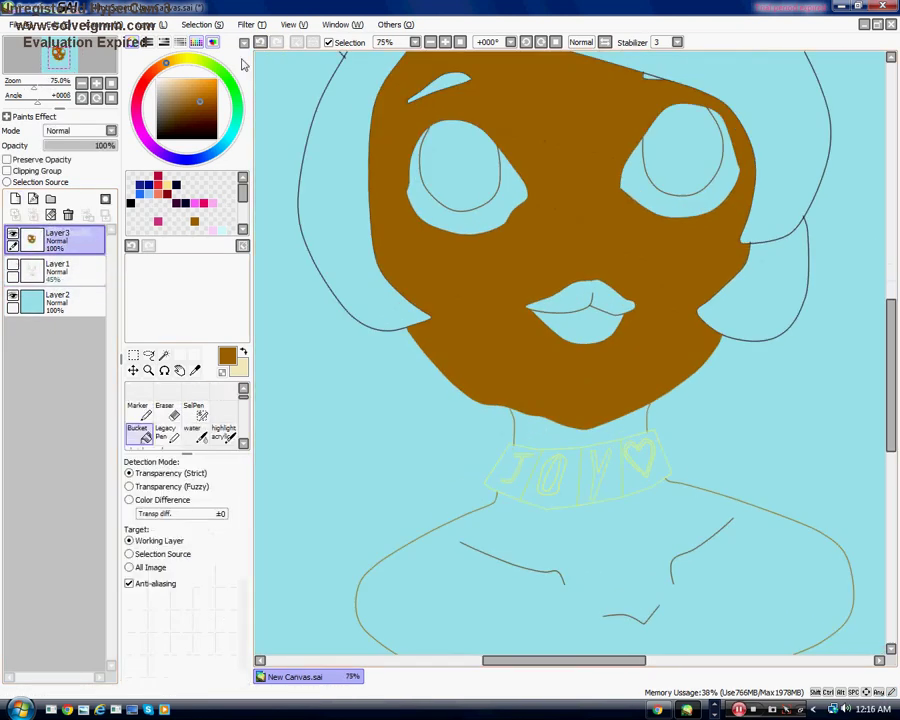
key(ctrl+z)
scroll(468, 410, up, 3)
scroll(477, 438, down, 3)
click(412, 362)
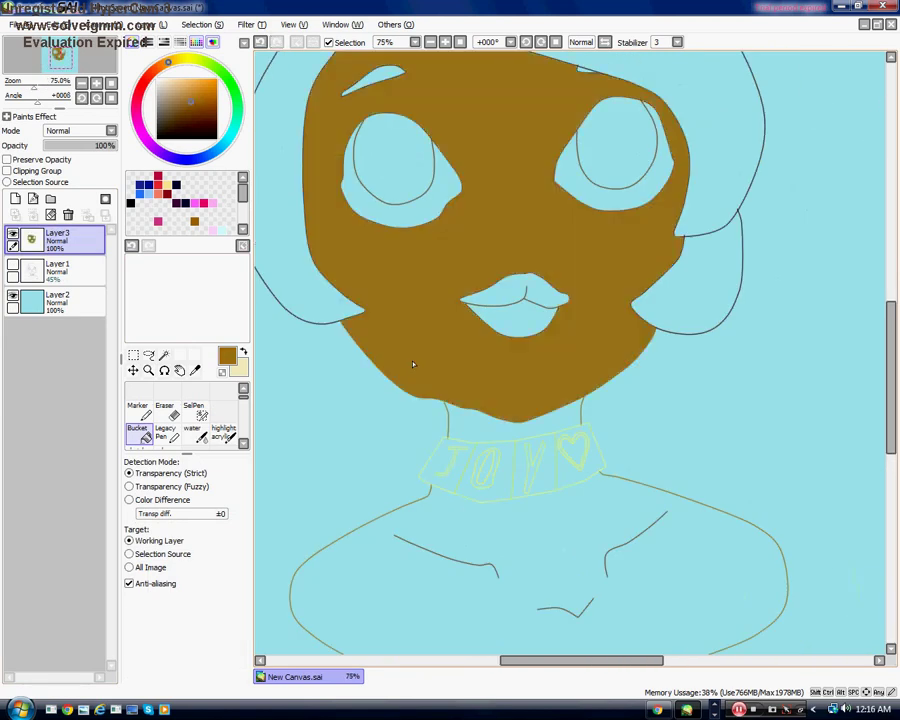
scroll(412, 362, up, 1)
key(ctrl+z)
click(357, 272)
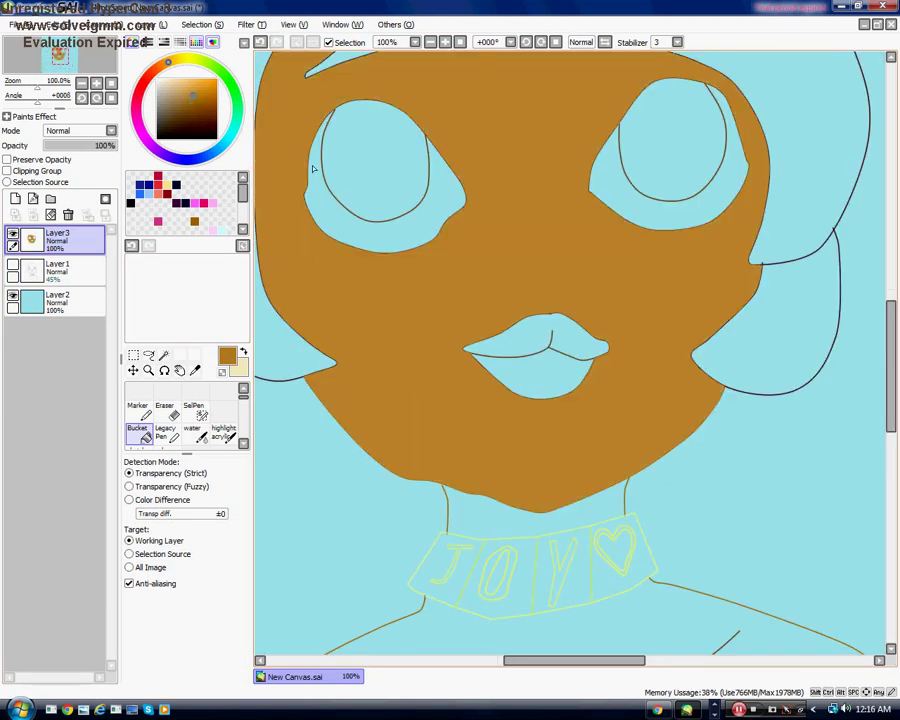
click(262, 42)
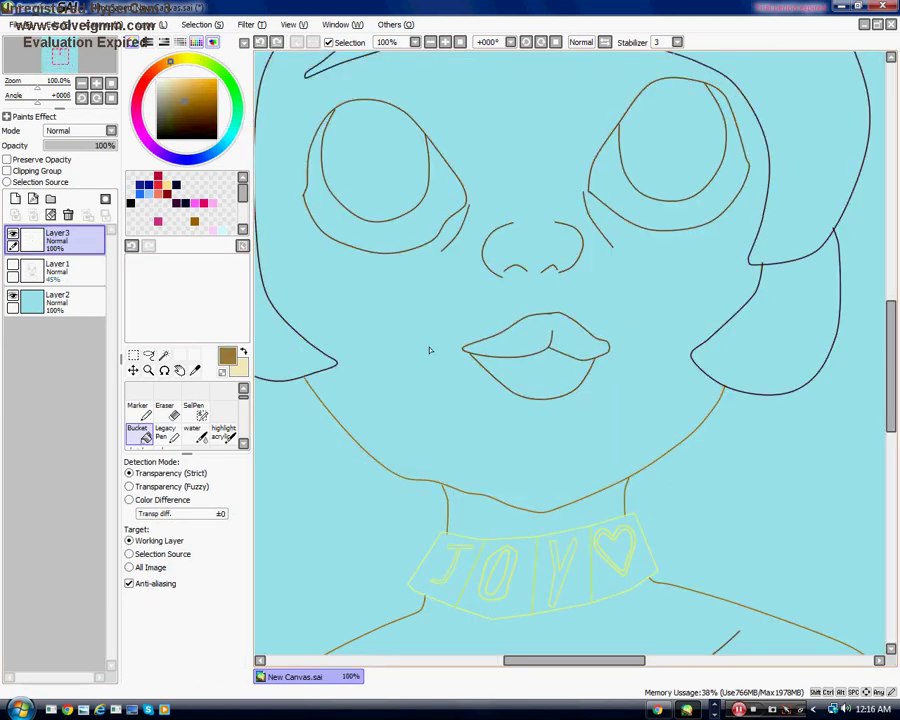
Bucket-fill the face, neck and shoulders with a muted golden brown, and check the fill against the sketch layer
click(428, 347)
scroll(440, 466, down, 3)
click(440, 466)
click(13, 265)
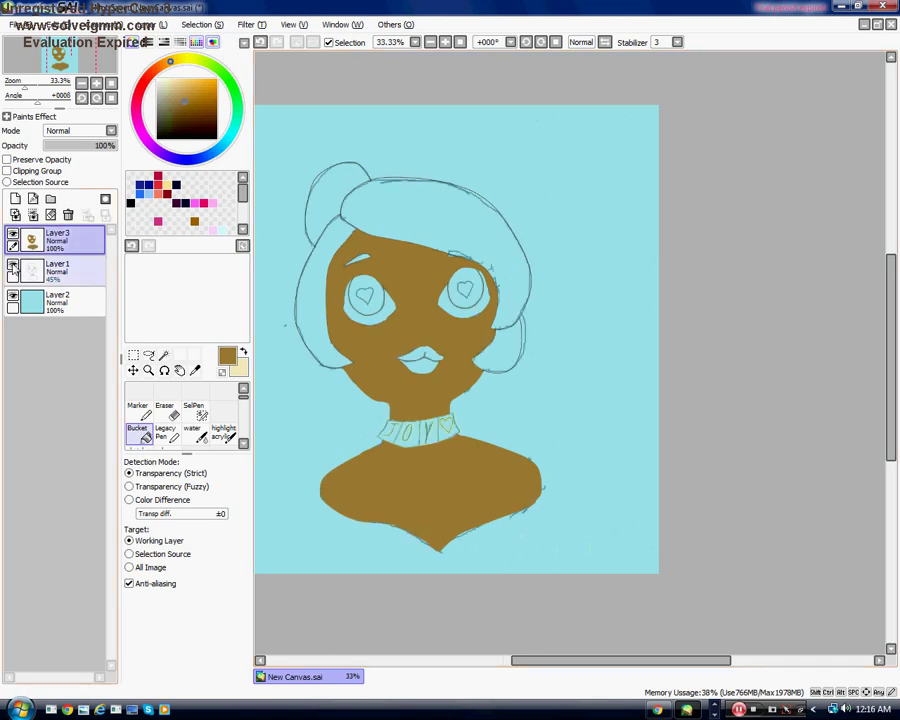
click(13, 265)
Fill the whites of both eyes with pale cream and both irises with dark brown
scroll(365, 292, up, 3)
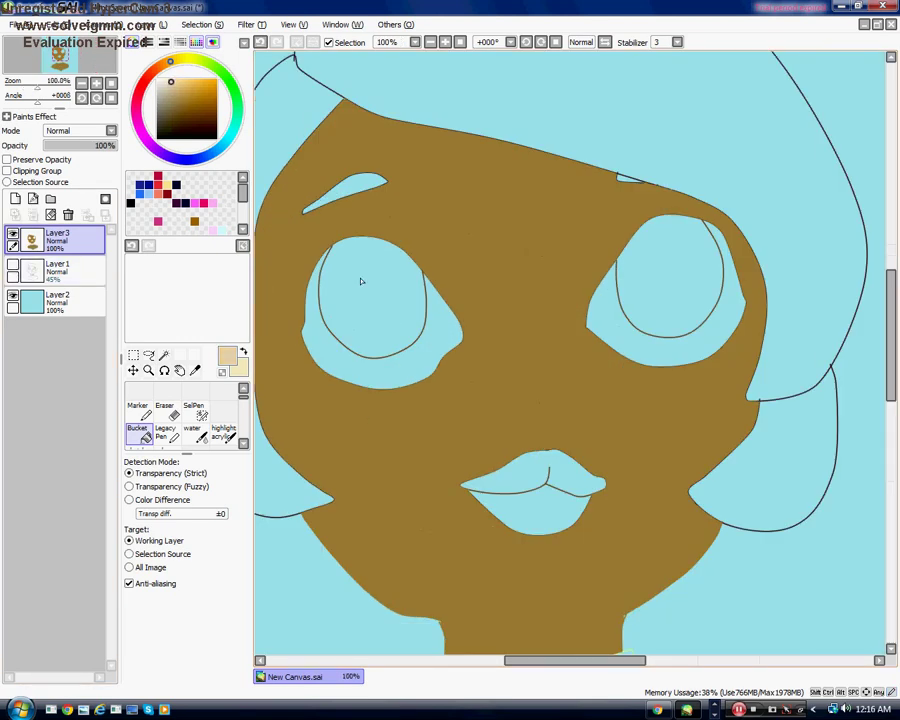
click(440, 335)
click(694, 343)
click(204, 110)
click(375, 295)
click(653, 269)
Sample the dark hair outline color and fill the bun, bangs and side sections of the hair with it
scroll(640, 272, down, 3)
scroll(380, 215, up, 3)
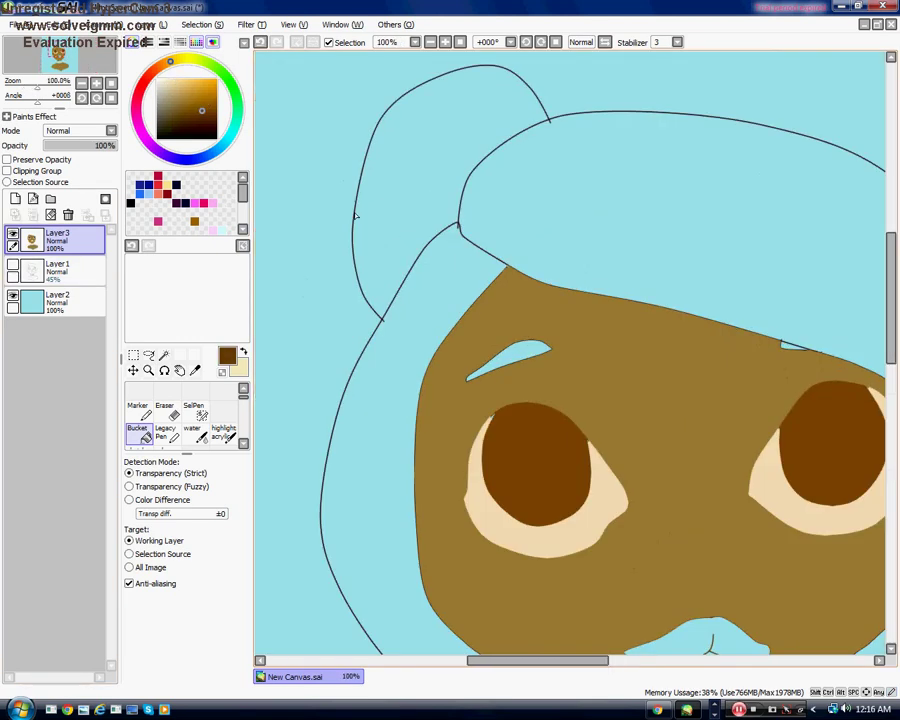
right_click(357, 214)
right_click(356, 200)
right_click(363, 355)
right_click(362, 354)
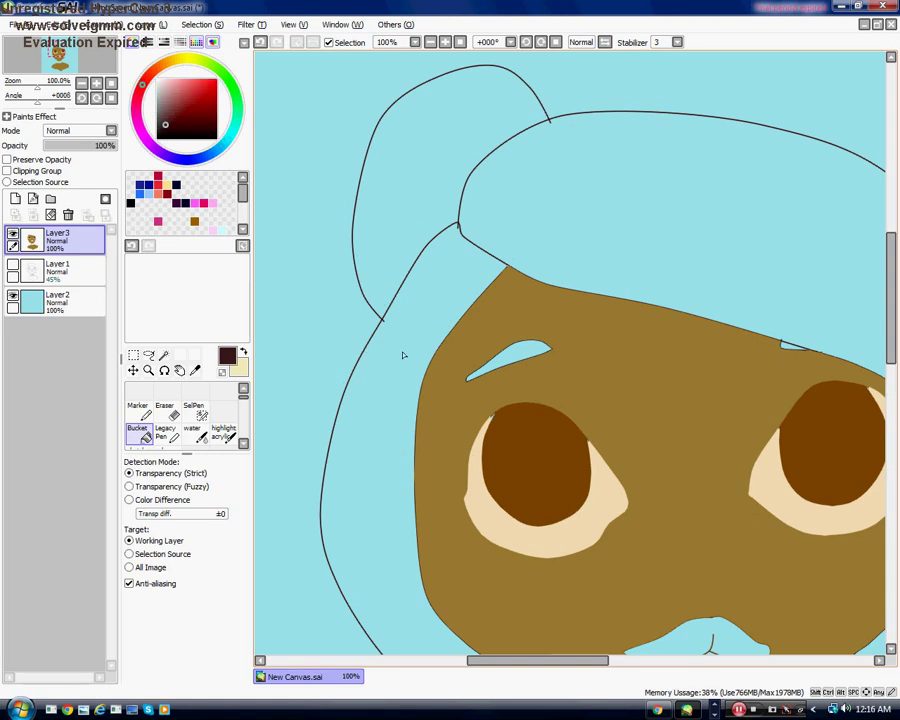
click(404, 354)
click(435, 205)
scroll(440, 200, down, 3)
click(560, 215)
click(598, 346)
Sample the yellow of the collar lines and fill the four collar panels around the JOY letters and heart
scroll(520, 439, up, 3)
scroll(513, 449, up, 2)
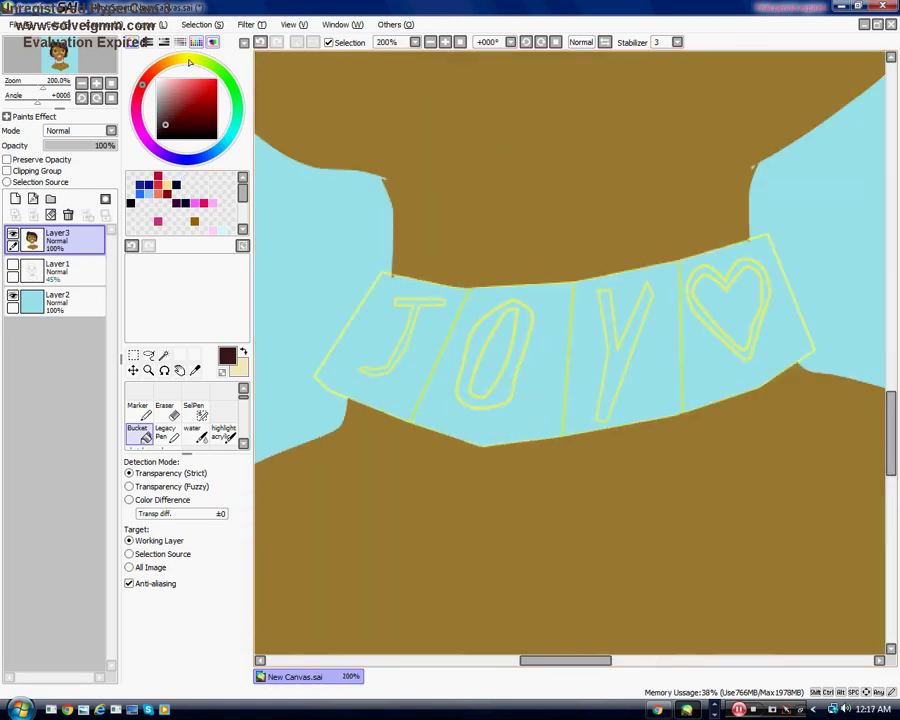
alt+click(330, 355)
scroll(332, 358, up, 1)
scroll(332, 358, down, 1)
click(394, 374)
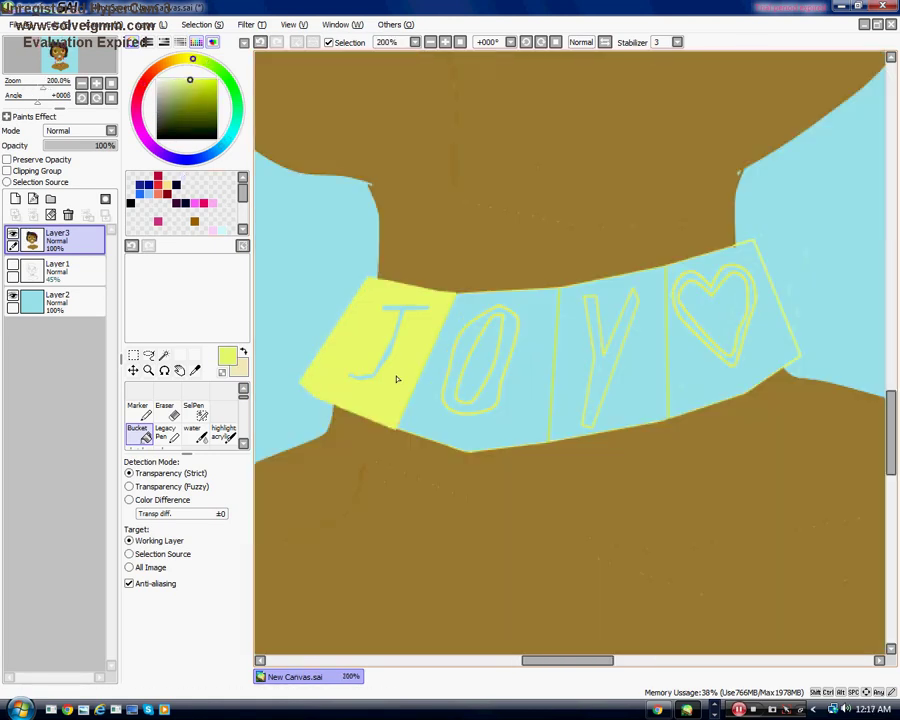
click(550, 390)
click(645, 385)
click(701, 380)
Fill the upper and lower lips with the saved brown swatch color
scroll(474, 396, down, 5)
scroll(470, 392, up, 5)
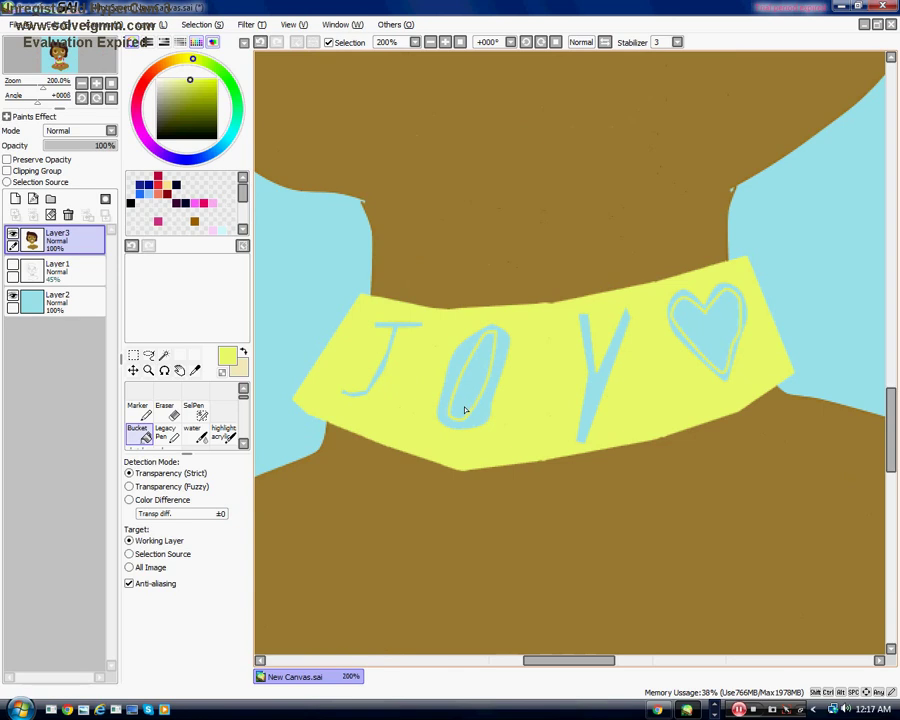
scroll(462, 408, down, 6)
scroll(474, 352, up, 6)
click(194, 223)
click(412, 307)
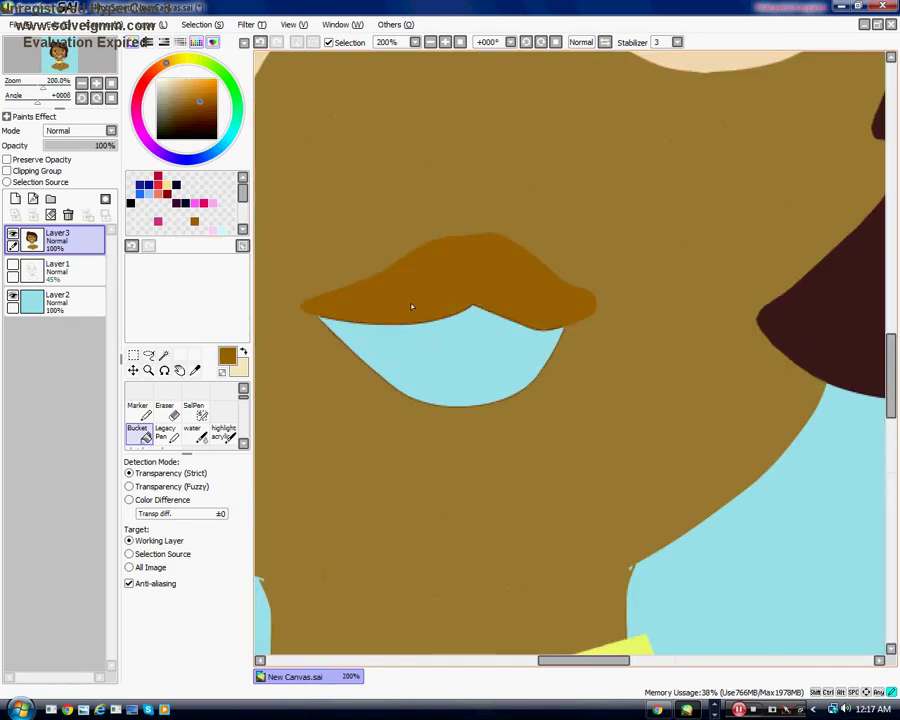
click(400, 354)
scroll(397, 354, down, 6)
Sample the dark hair color and fill both eyebrows with it
scroll(360, 268, up, 5)
right_click(360, 190)
click(388, 333)
scroll(374, 328, down, 2)
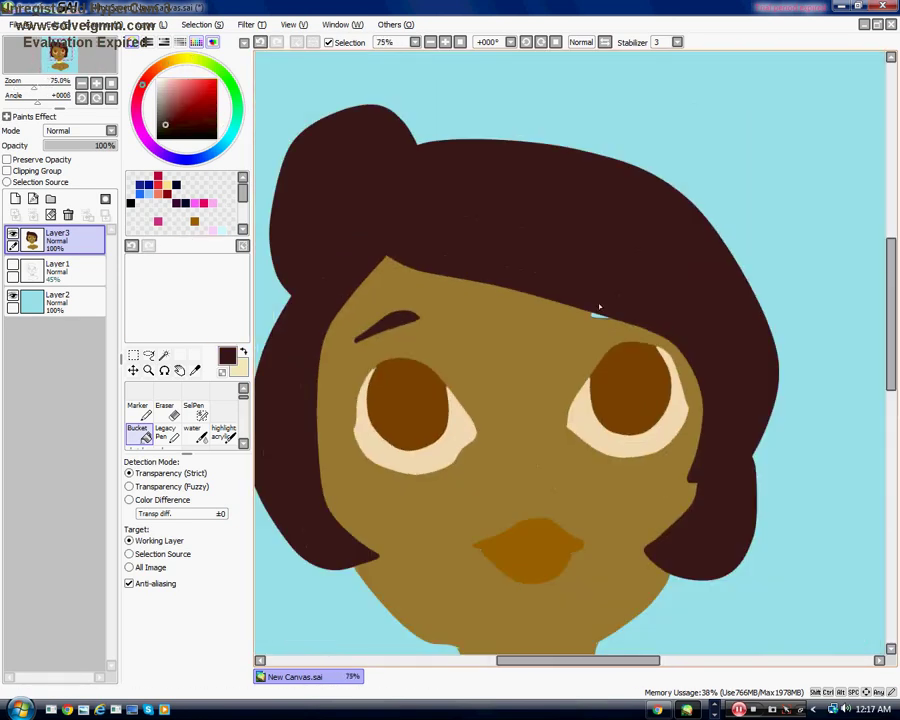
scroll(598, 308, up, 4)
scroll(598, 308, down, 4)
scroll(598, 308, down, 4)
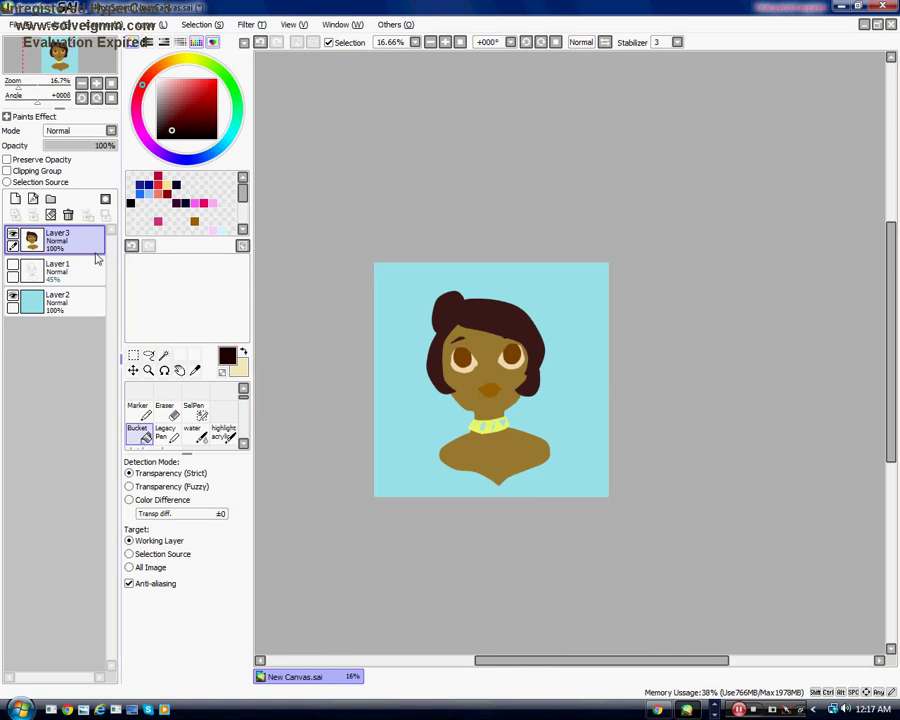
Show the sketch layer Layer1 and lower the opacity of Layer3 to 91%
click(97, 147)
click(13, 265)
scroll(499, 381, up, 2)
click(109, 147)
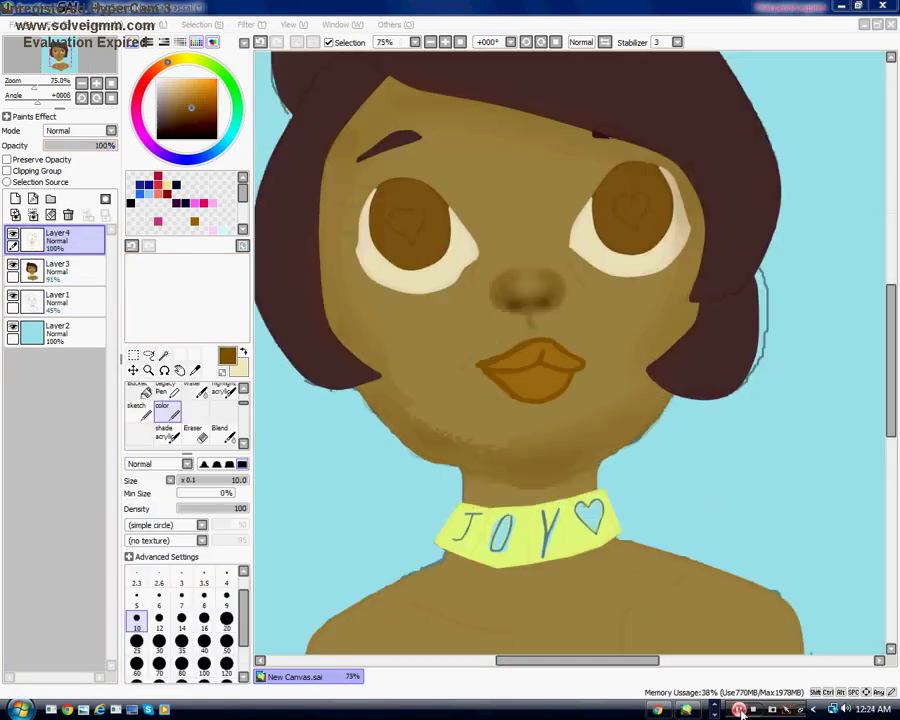
Soften the lip outlines and the mouth line into the lip color with the Blend brush at size 10
scroll(428, 356, up, 3)
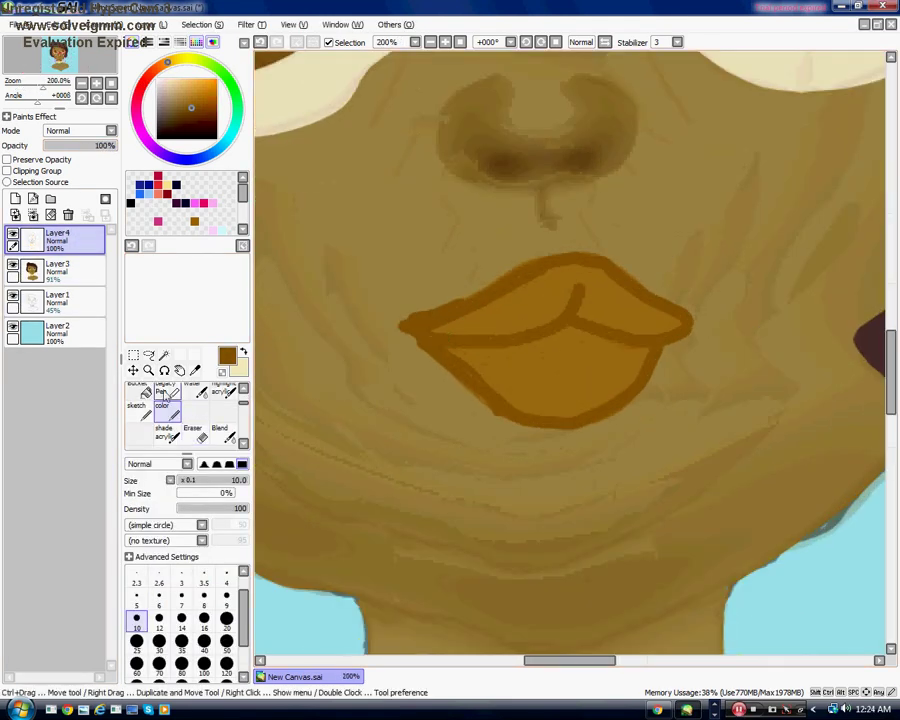
click(220, 430)
scroll(524, 306, down, 2)
scroll(608, 265, up, 3)
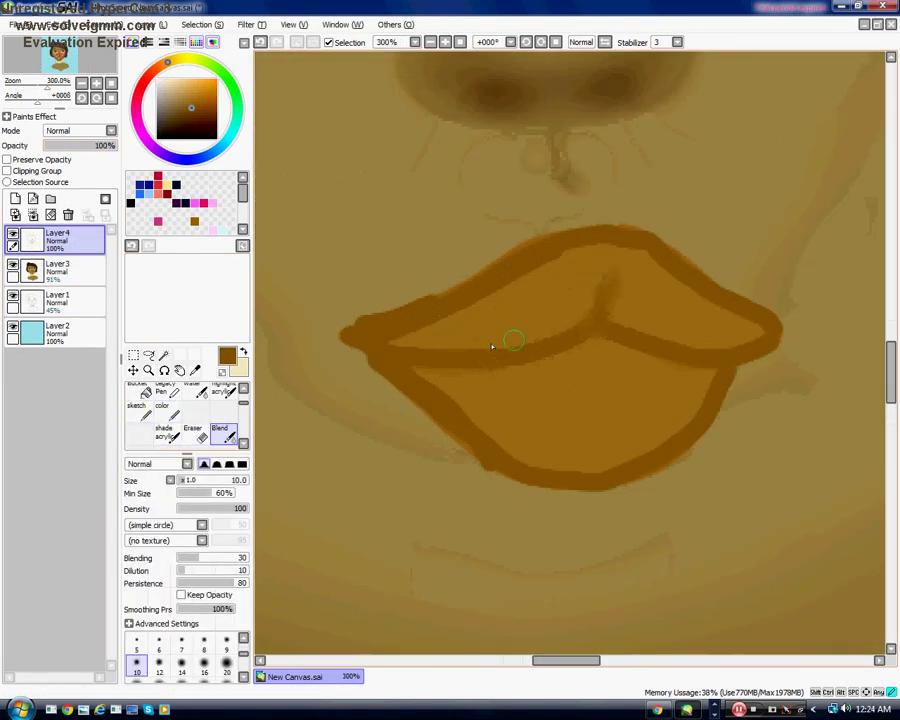
mouse_move(354, 332)
mouse_down()
mouse_move(475, 300)
mouse_move(578, 245)
mouse_up()
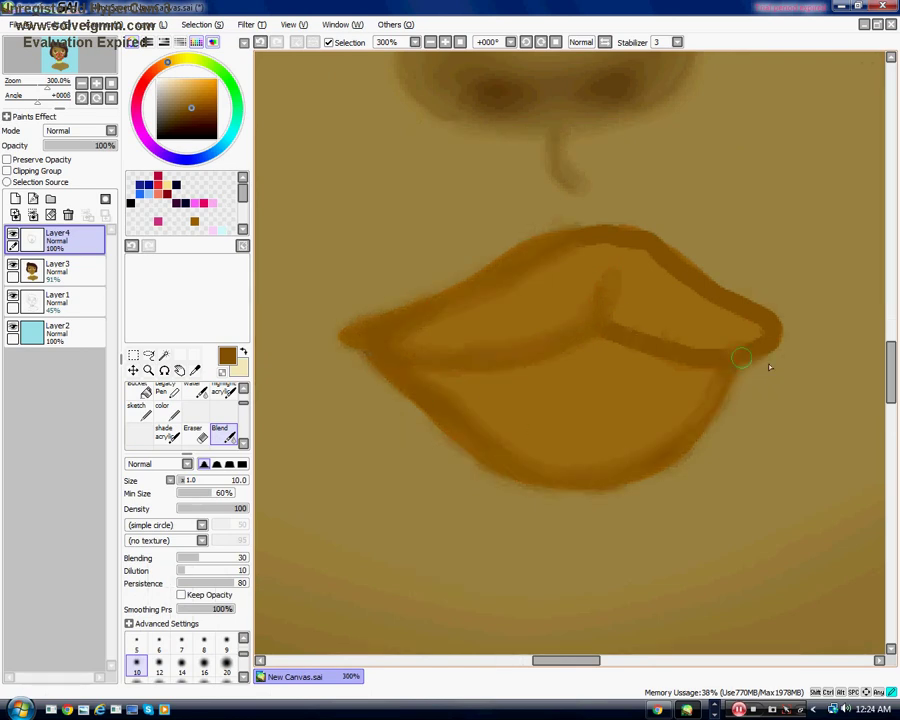
mouse_move(635, 243)
mouse_down()
mouse_move(768, 353)
mouse_move(720, 373)
mouse_move(624, 350)
mouse_move(609, 231)
mouse_up()
Examine the blended lips up close and in the whole portrait with the sketch layer Layer1 hidden
scroll(391, 331, down, 5)
scroll(412, 368, up, 5)
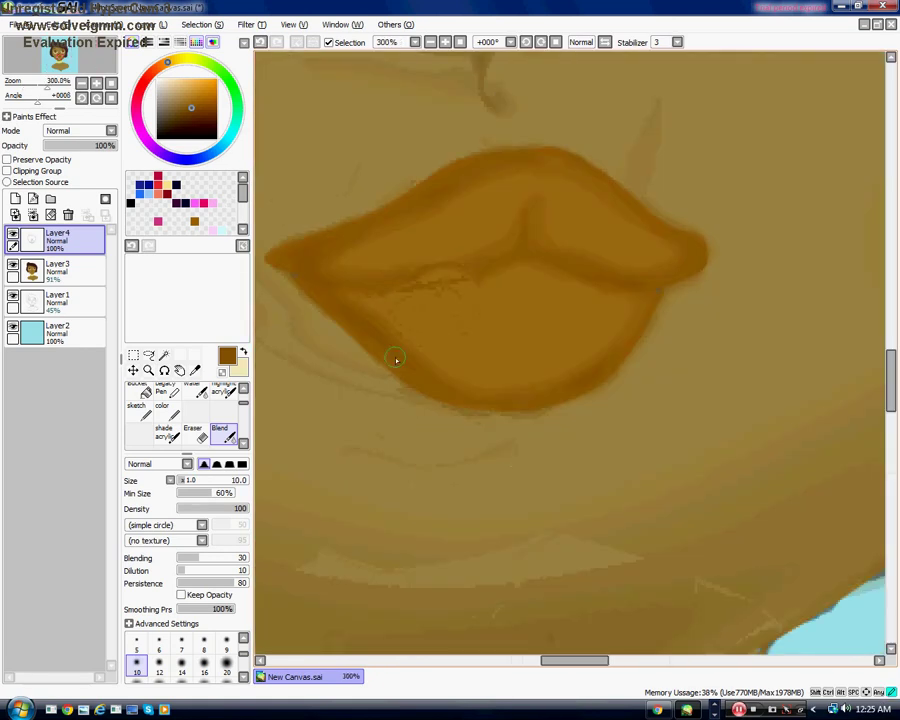
scroll(396, 358, down, 3)
scroll(430, 400, down, 2)
scroll(407, 297, up, 6)
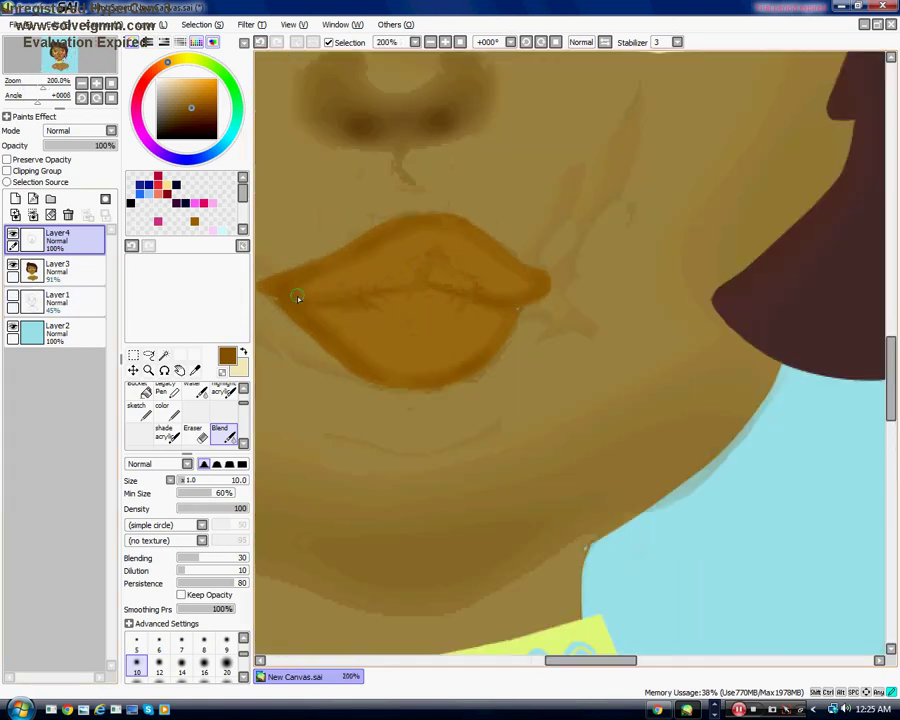
scroll(412, 283, down, 6)
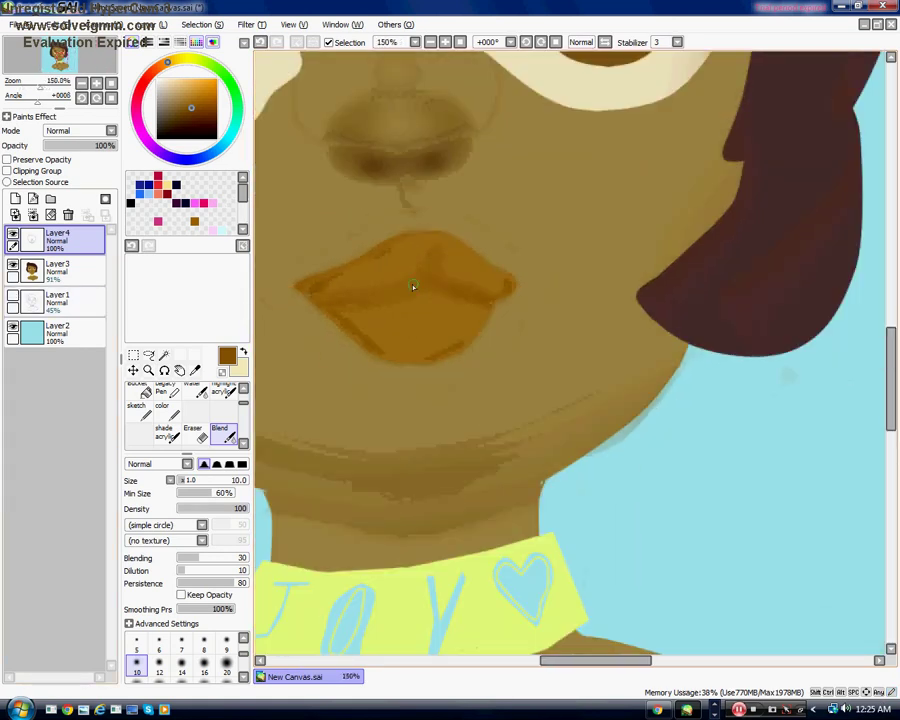
scroll(366, 333, down, 1)
scroll(420, 330, up, 1)
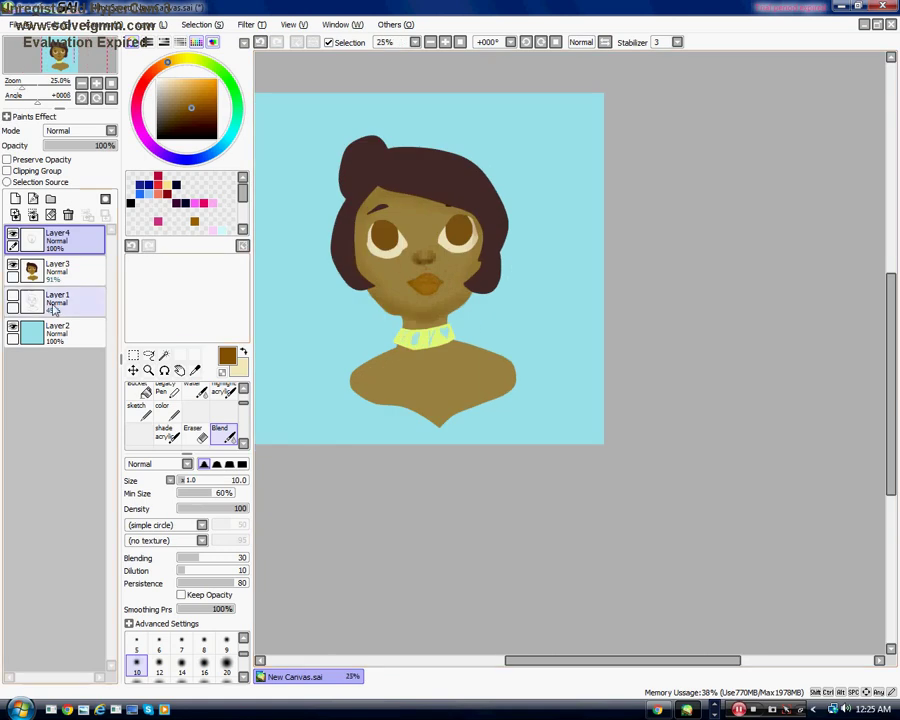
Choose a darker brown and paint the two collarbone lines and the notch between them with the color brush at size 25
scroll(318, 355, up, 3)
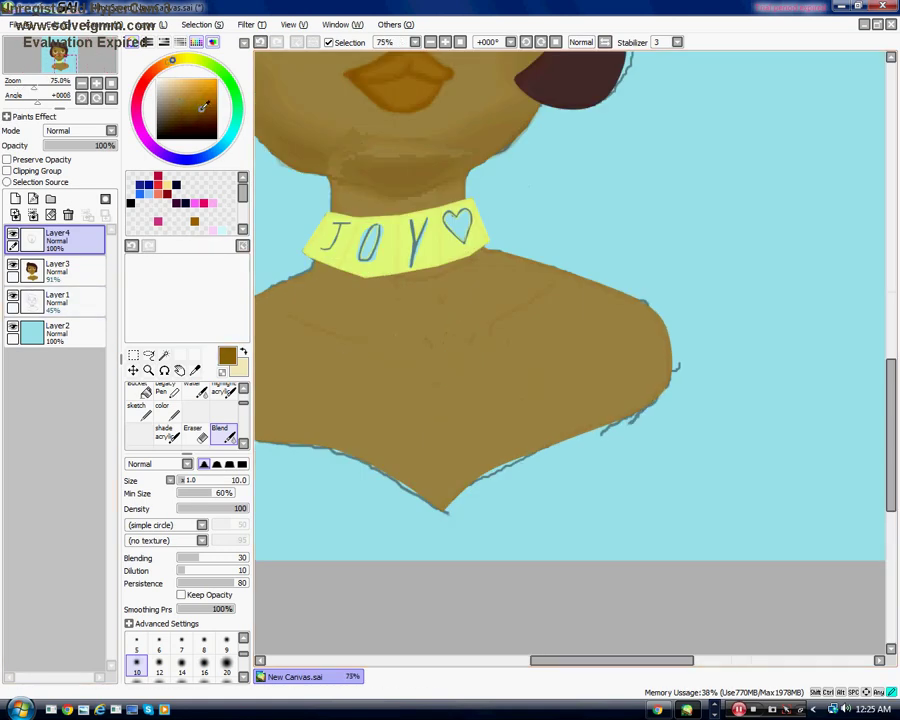
click(199, 115)
click(167, 391)
click(167, 411)
scroll(479, 348, up, 3)
click(137, 642)
mouse_move(523, 354)
mouse_down()
mouse_move(521, 293)
mouse_move(672, 205)
mouse_up()
scroll(504, 271, down, 1)
drag(318, 198, 508, 268)
drag(598, 337, 706, 318)
Blend the collarbone and notch strokes into the chest with the Blend brush at size 60
click(219, 432)
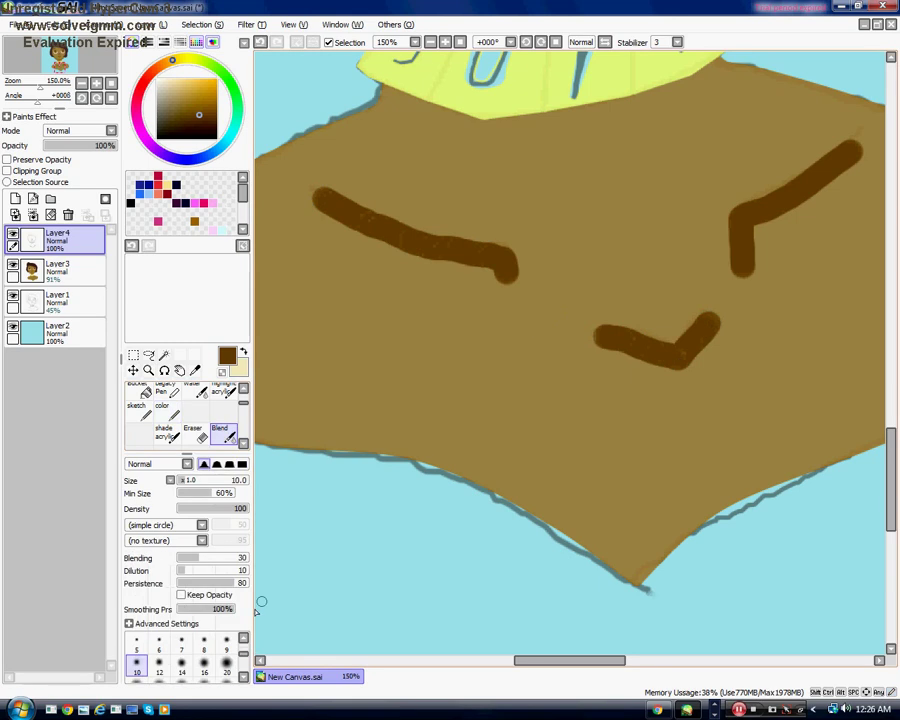
scroll(138, 662, down, 1)
click(138, 664)
click(138, 682)
scroll(290, 440, down, 1)
mouse_move(438, 335)
mouse_down()
mouse_move(310, 280)
mouse_move(418, 317)
mouse_move(621, 271)
mouse_move(617, 298)
mouse_move(620, 264)
mouse_move(561, 383)
mouse_move(475, 372)
mouse_move(548, 433)
mouse_up()
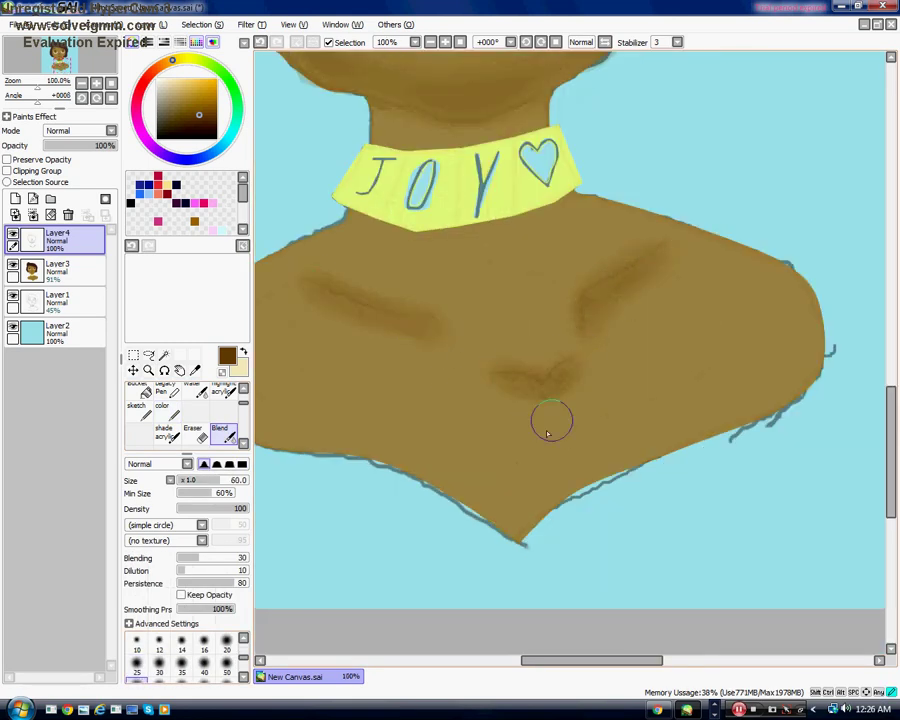
Check the collarbone shading on the whole portrait with Layer1 hidden, toggle Layer3 for comparison, and show the sketch again
scroll(400, 388, down, 3)
click(13, 296)
scroll(402, 380, up, 2)
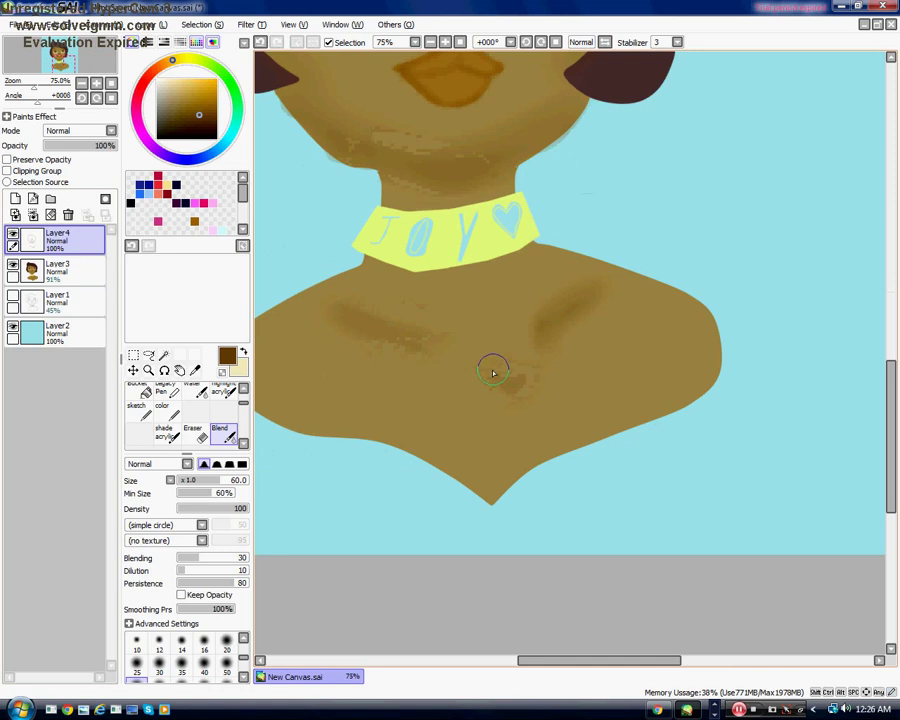
scroll(520, 352, down, 4)
click(13, 265)
click(13, 265)
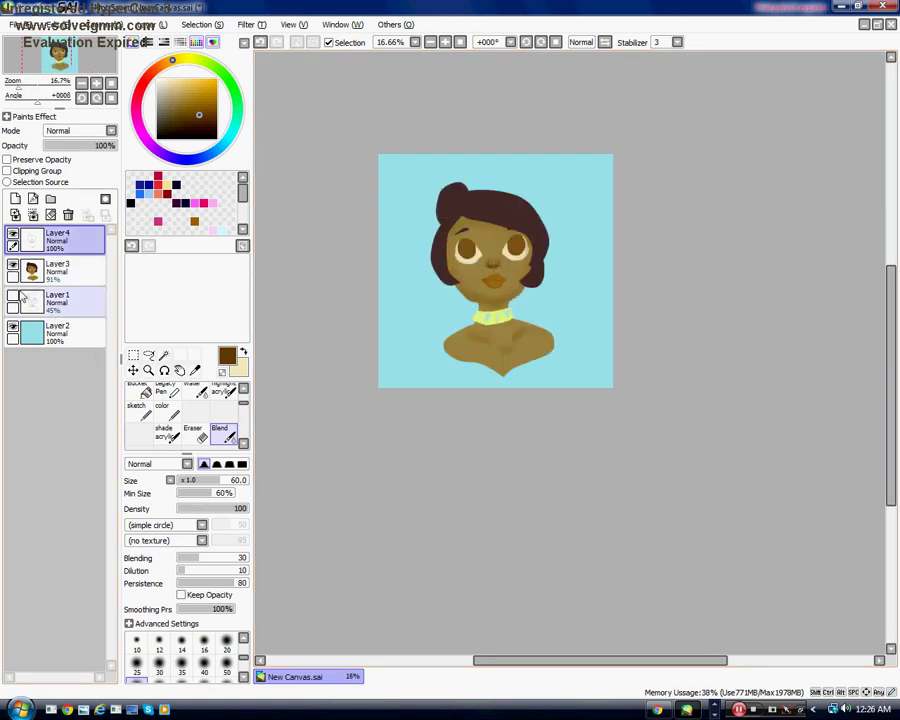
click(14, 296)
Paint a dark brown band along the lower edge of the shoulders with the color brush at size 160 and turn on Clipping Group for Layer4
scroll(465, 365, up, 3)
click(167, 411)
click(137, 679)
mouse_move(391, 321)
mouse_down()
mouse_move(567, 391)
mouse_move(635, 358)
mouse_move(731, 274)
mouse_up()
click(50, 173)
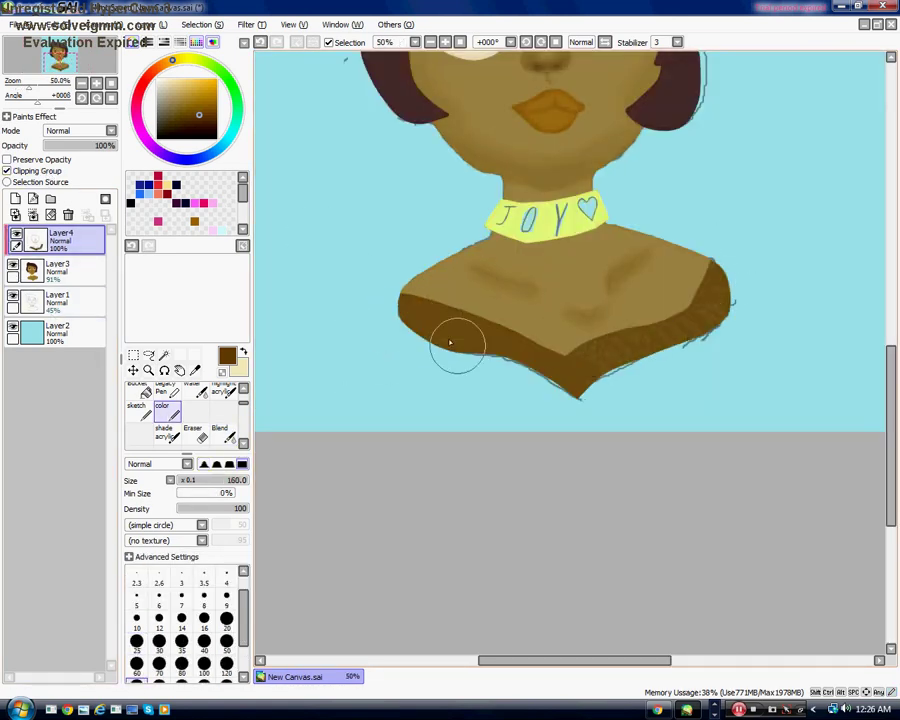
scroll(450, 343, down, 3)
scroll(368, 368, up, 3)
Blend the dark band along the bust's lower edge into the shoulders and chest with the Blend brush at size 160
click(219, 430)
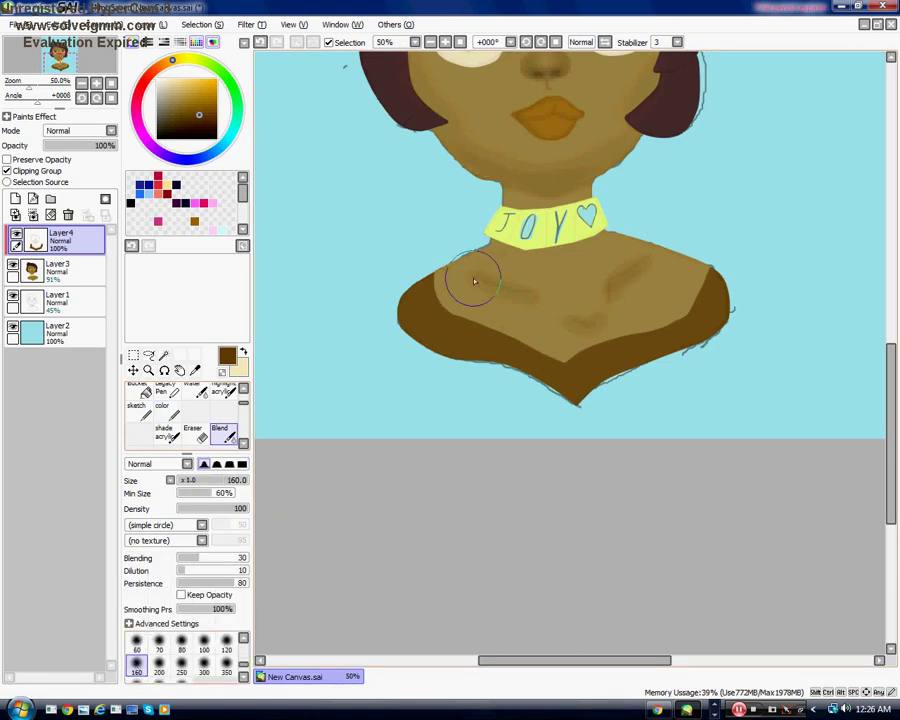
mouse_move(475, 281)
mouse_down()
mouse_move(681, 303)
mouse_move(648, 368)
mouse_move(421, 320)
mouse_move(592, 402)
mouse_move(638, 364)
mouse_move(560, 353)
mouse_move(672, 292)
mouse_up()
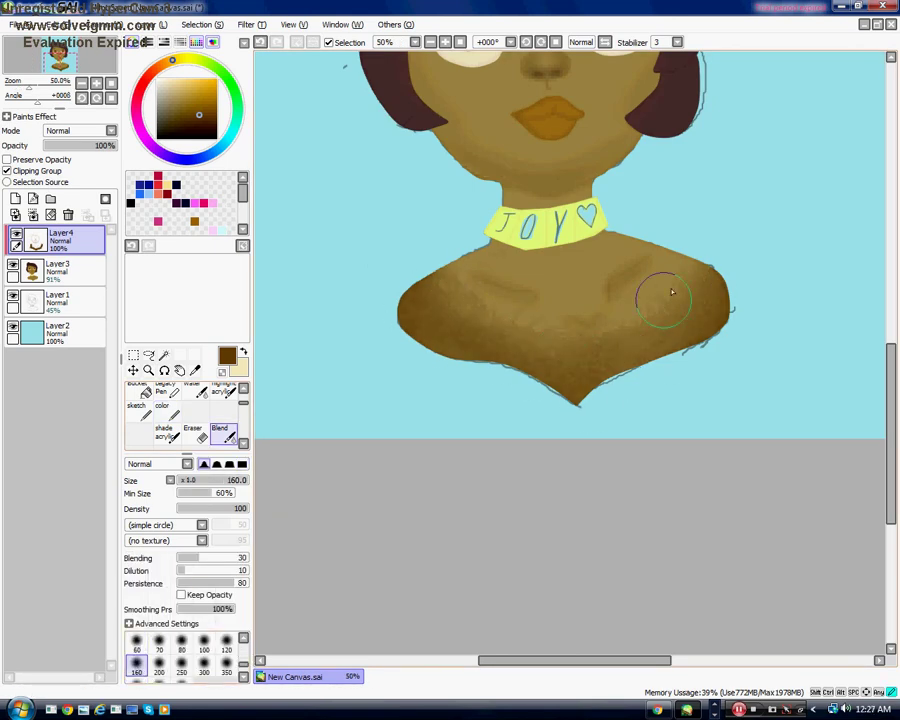
scroll(454, 324, down, 4)
scroll(500, 330, up, 3)
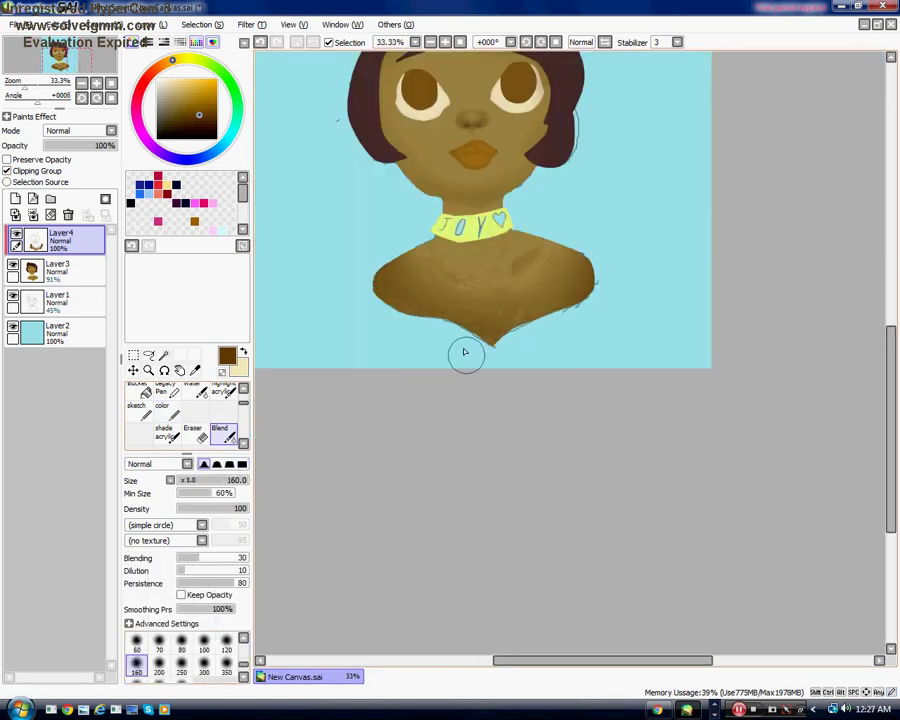
click(12, 298)
click(12, 298)
scroll(426, 320, down, 2)
Choose a darker brown and paint a shadow band across the neck under the jaw with the color brush at size 25
scroll(450, 262, up, 7)
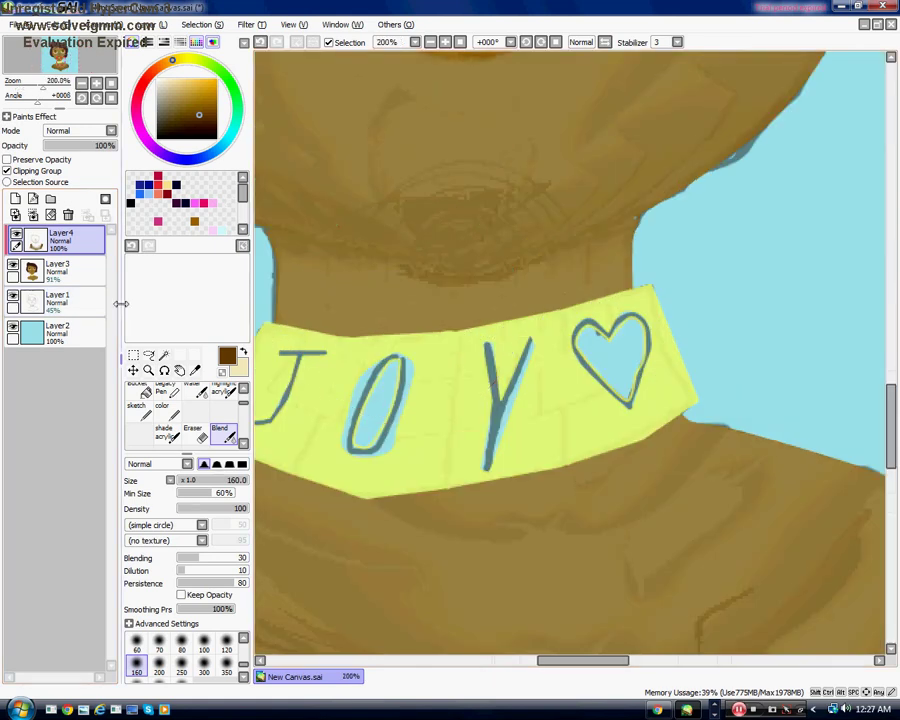
scroll(316, 372, down, 3)
scroll(335, 357, up, 2)
click(198, 122)
click(166, 411)
scroll(384, 332, down, 2)
click(137, 620)
scroll(350, 322, up, 4)
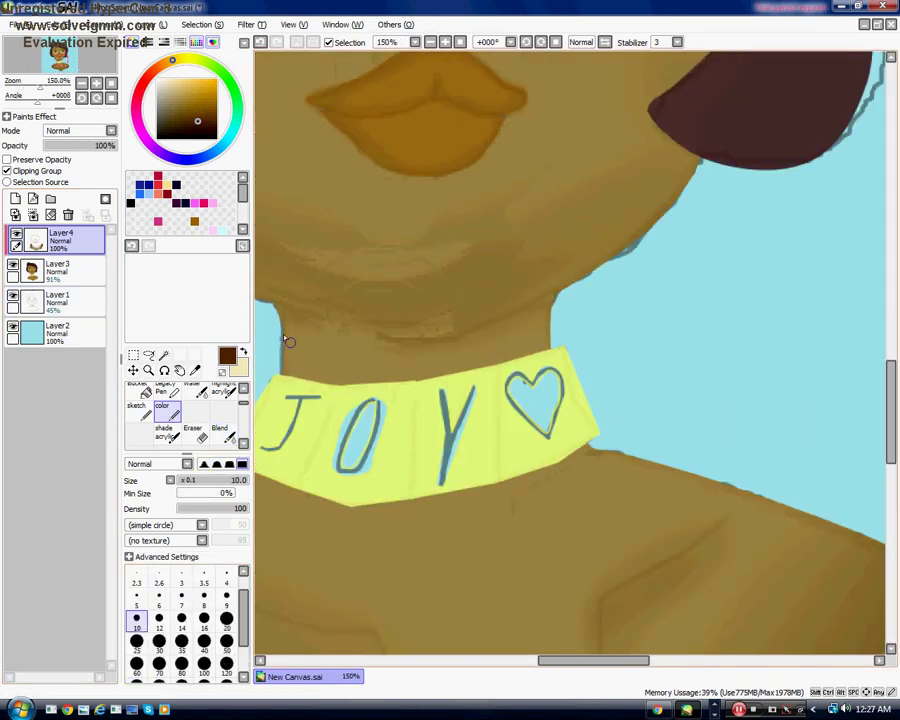
drag(568, 660, 562, 660)
click(137, 642)
mouse_move(296, 306)
mouse_down()
mouse_move(613, 374)
mouse_move(860, 260)
mouse_up()
drag(582, 367, 430, 332)
scroll(352, 330, down, 1)
scroll(354, 338, down, 2)
scroll(357, 357, up, 2)
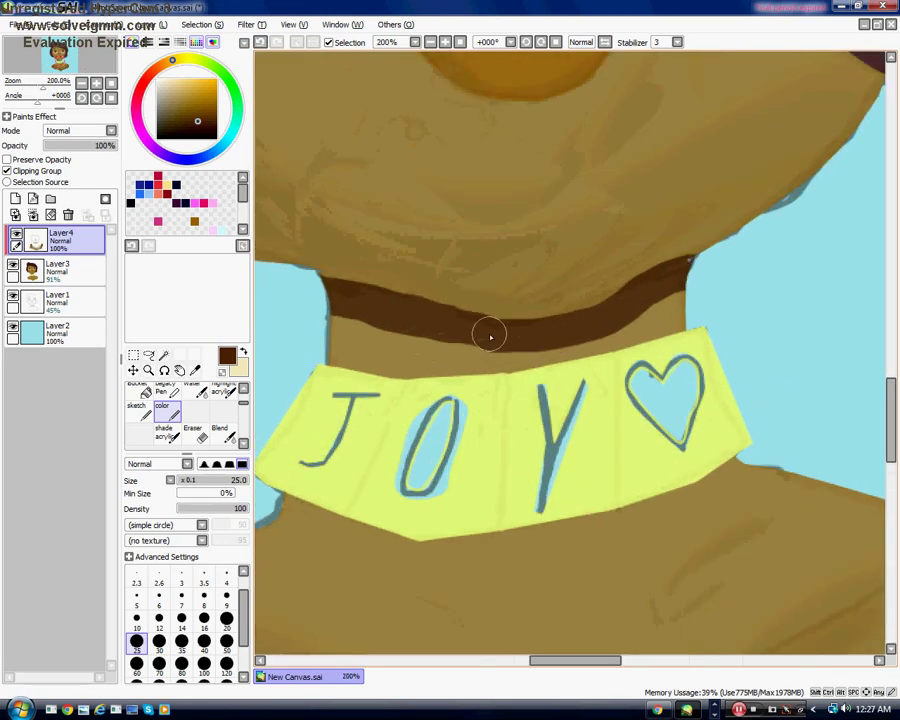
Blend the shadow band under the jaw into the neck with the Blend brush at size 60
click(220, 433)
drag(348, 308, 386, 322)
click(261, 42)
mouse_move(362, 396)
mouse_down()
mouse_move(358, 303)
mouse_move(577, 316)
mouse_move(700, 296)
mouse_move(458, 362)
mouse_up()
scroll(401, 343, down, 2)
scroll(401, 343, down, 1)
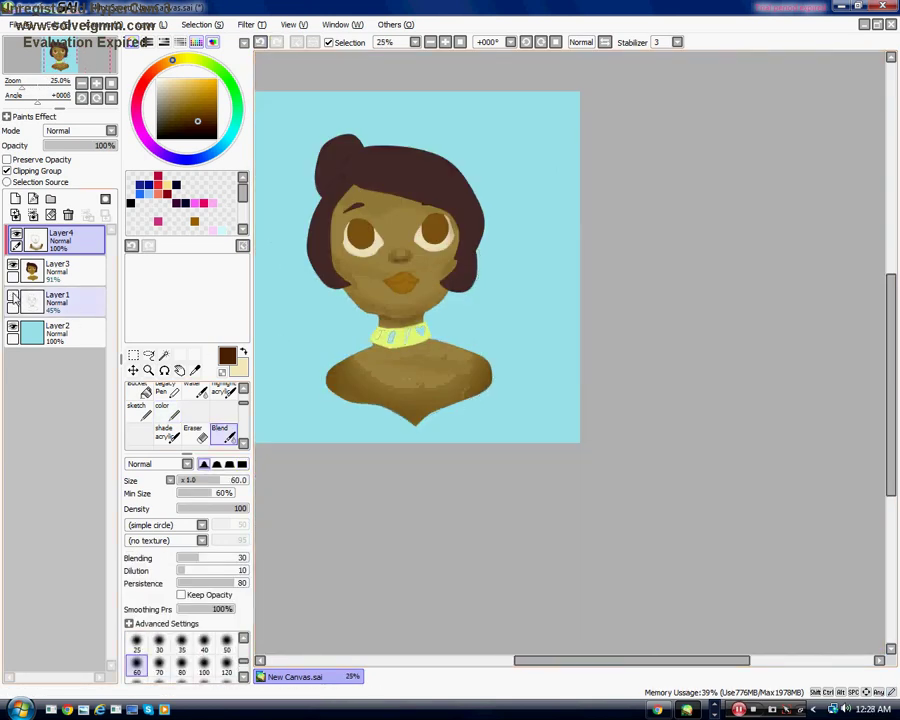
Choose a still darker brown and paint a second shadow band under the jaw with the color brush at size 25
scroll(462, 265, up, 4)
scroll(465, 272, down, 1)
scroll(465, 272, up, 2)
click(199, 125)
click(167, 411)
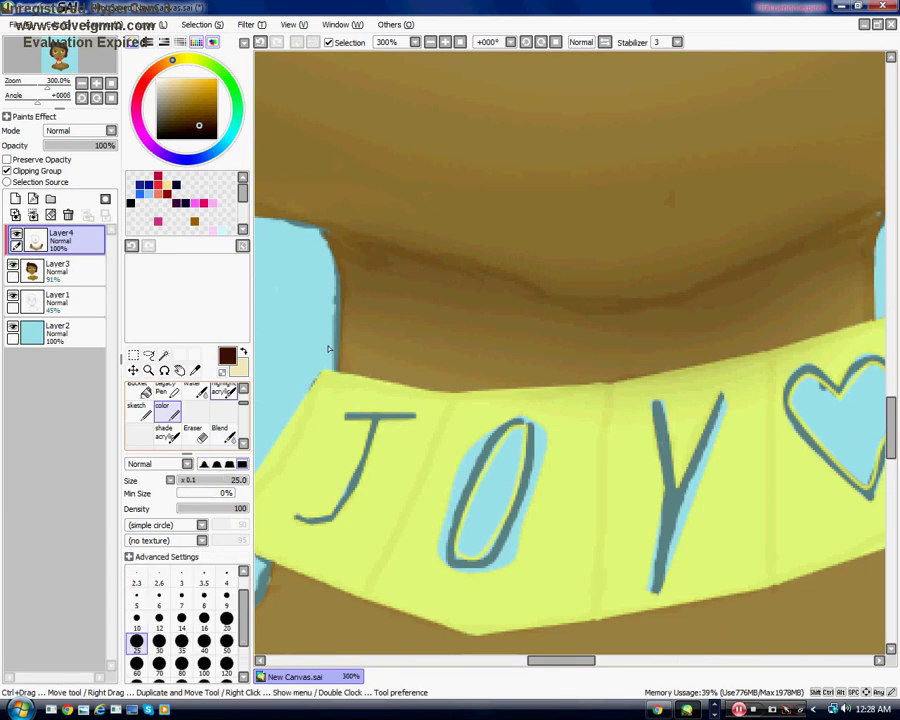
scroll(328, 350, down, 3)
scroll(412, 361, up, 2)
mouse_move(326, 342)
mouse_down()
mouse_move(493, 398)
mouse_move(665, 350)
mouse_up()
Smooth the second, darker neck shadow into the skin with the Blend brush at size 60
click(219, 432)
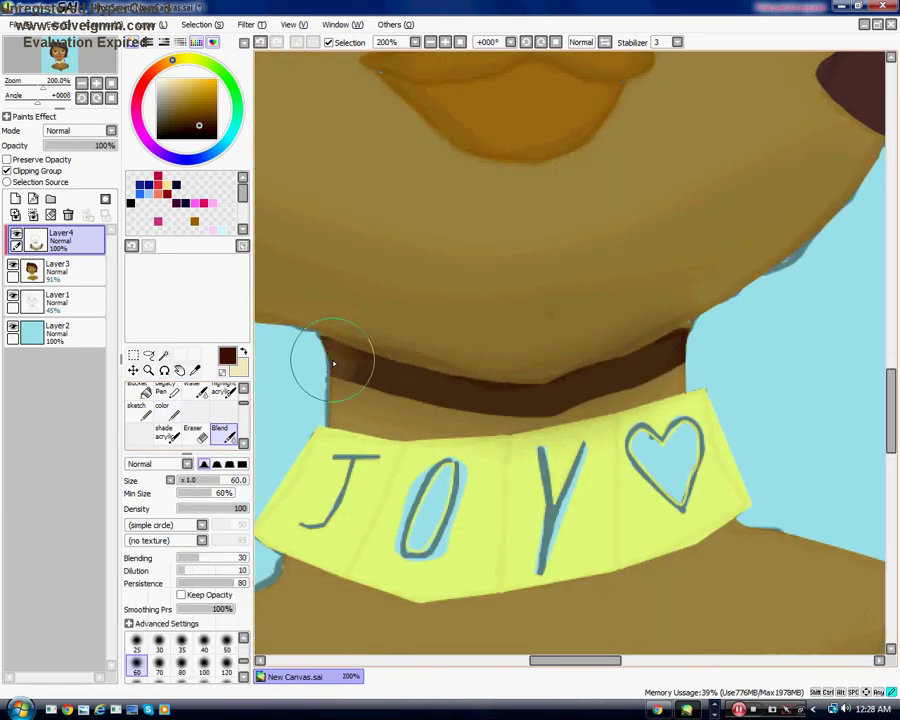
mouse_move(321, 361)
mouse_down()
mouse_move(487, 392)
mouse_move(599, 384)
mouse_move(676, 342)
mouse_move(640, 410)
mouse_move(338, 418)
mouse_move(423, 376)
mouse_move(605, 375)
mouse_move(577, 430)
mouse_move(518, 426)
mouse_up()
scroll(440, 382, down, 6)
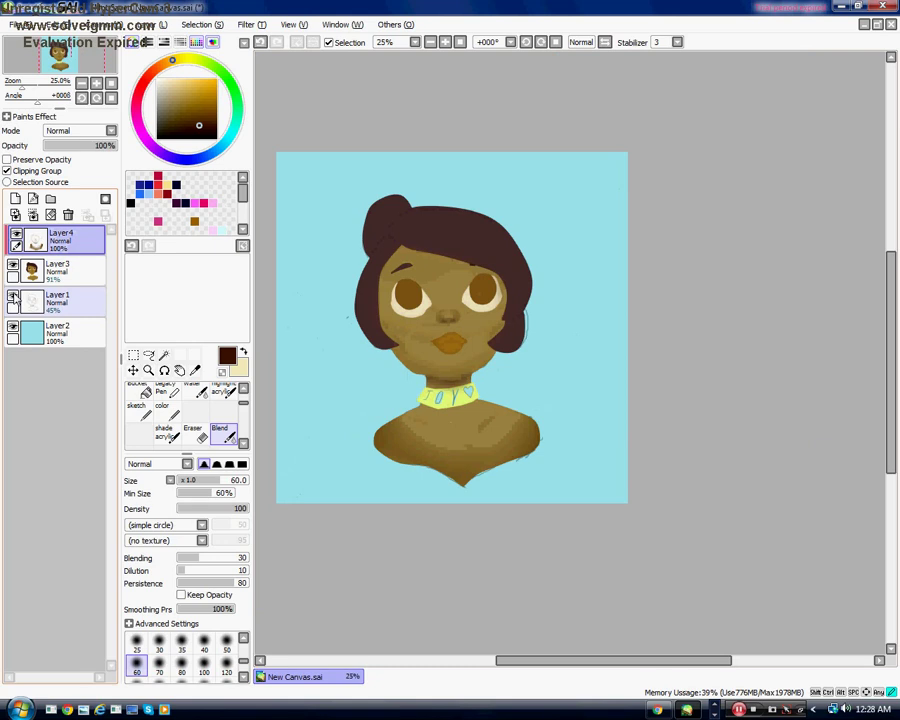
Paint a dark brown shadow on the chest along the collar's lower edge and blend it into the skin at size 60
scroll(424, 422, up, 4)
click(174, 413)
mouse_move(288, 318)
mouse_down()
mouse_move(388, 335)
mouse_move(707, 294)
mouse_move(647, 323)
mouse_up()
click(219, 432)
mouse_move(307, 322)
mouse_down()
mouse_move(465, 349)
mouse_move(780, 261)
mouse_up()
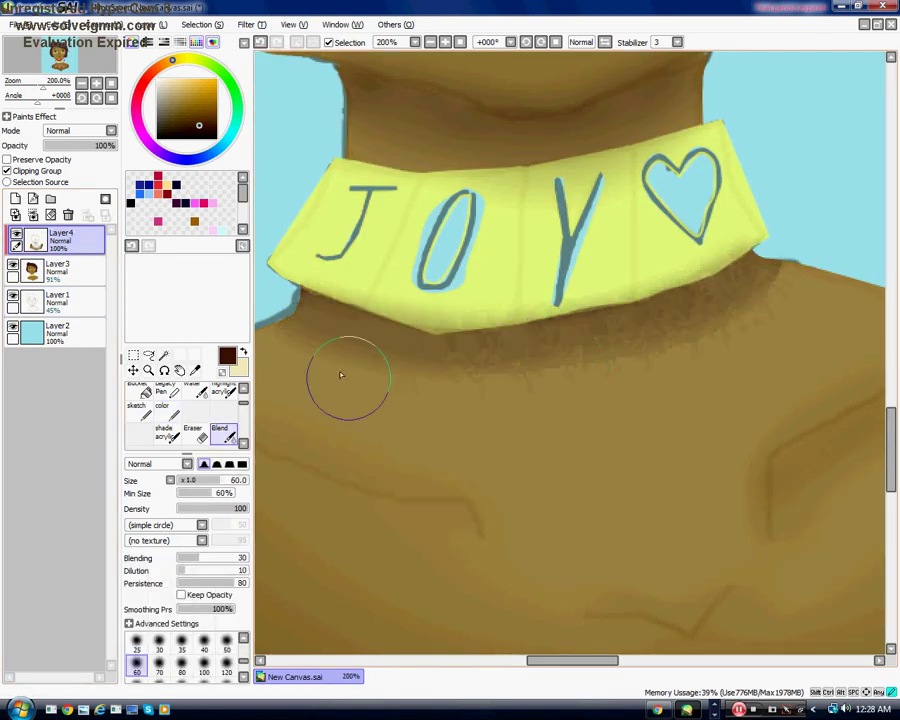
scroll(524, 369, down, 4)
scroll(524, 369, up, 3)
scroll(422, 383, down, 3)
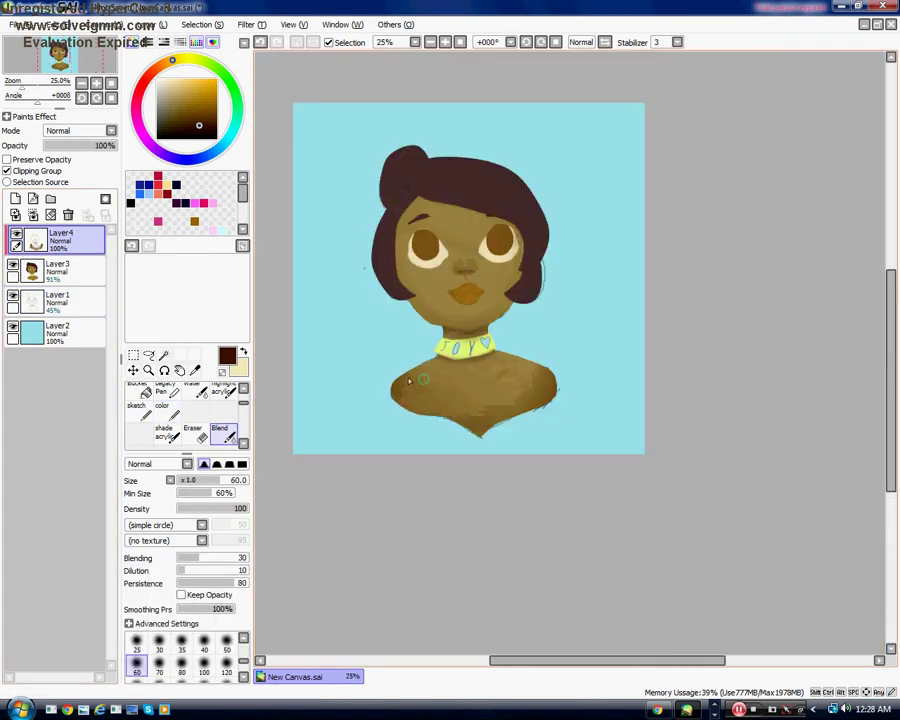
click(14, 297)
click(14, 297)
Repaint both collarbone lines and the notch between them in the darker brown with the color brush at size 25
scroll(526, 393, up, 3)
scroll(442, 355, up, 2)
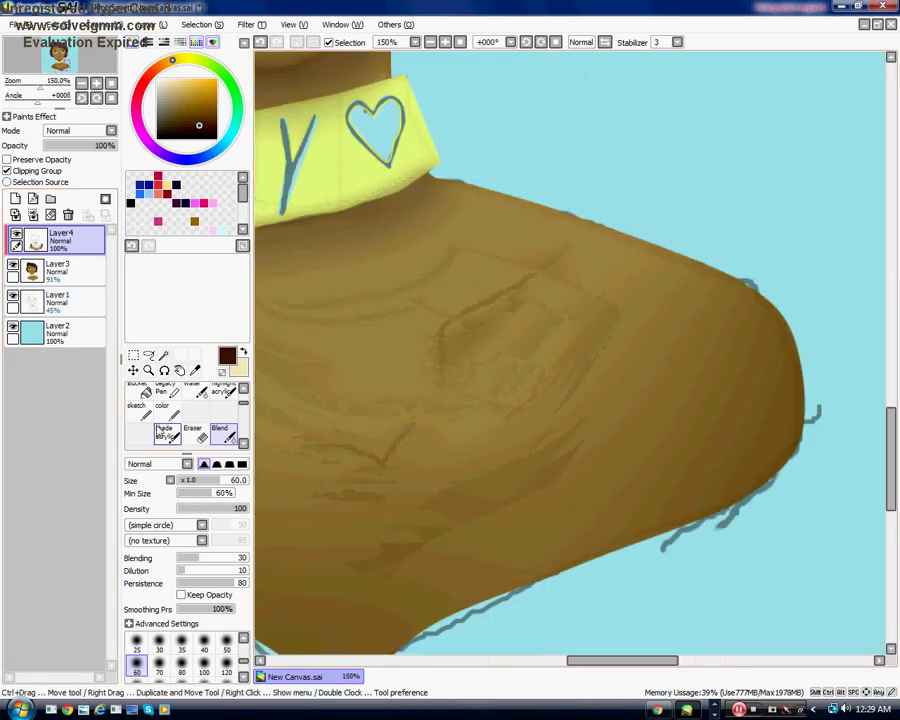
click(167, 413)
mouse_move(421, 383)
mouse_down()
mouse_move(452, 310)
mouse_move(533, 259)
mouse_move(392, 386)
mouse_move(327, 358)
mouse_up()
scroll(556, 393, down, 2)
scroll(360, 390, up, 3)
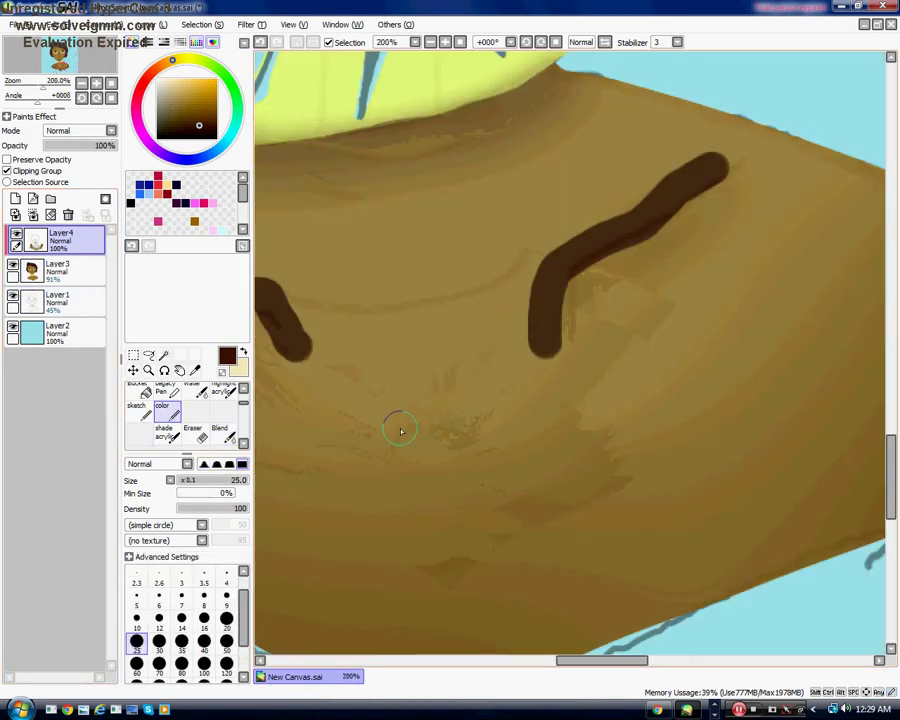
drag(388, 413, 517, 398)
Blend the darker collarbone and notch strokes into the chest with the Blend brush, first at size 25 and then at size 60
click(219, 430)
click(137, 641)
mouse_move(560, 356)
mouse_down()
mouse_move(710, 166)
mouse_move(552, 267)
mouse_move(664, 184)
mouse_move(731, 175)
mouse_move(561, 309)
mouse_up()
scroll(562, 287, down, 4)
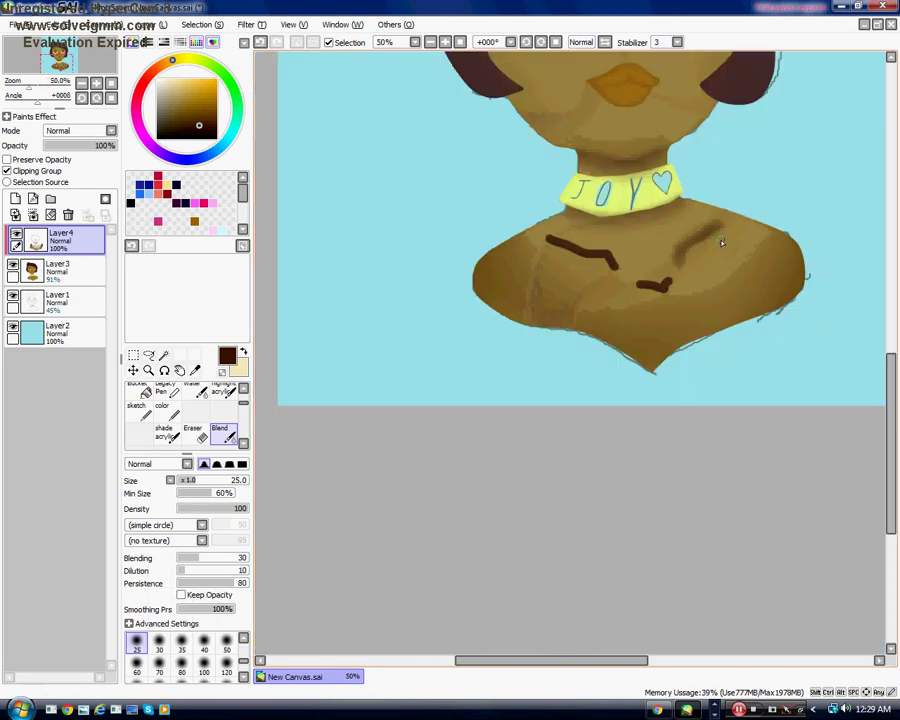
click(137, 662)
scroll(687, 270, up, 2)
mouse_move(620, 300)
mouse_down()
mouse_move(671, 314)
mouse_move(651, 304)
mouse_up()
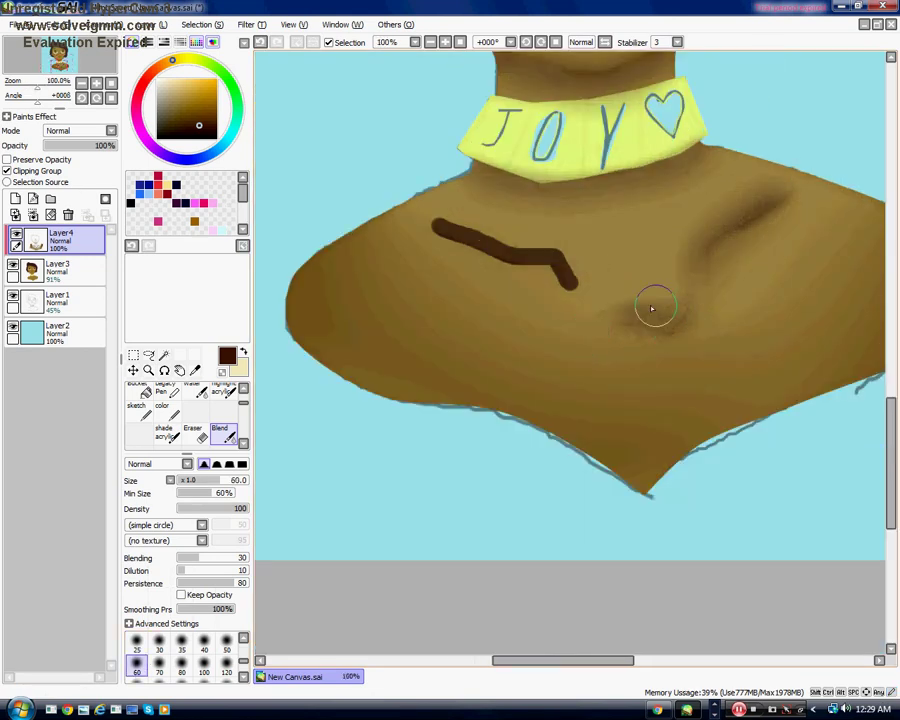
mouse_move(575, 285)
mouse_down()
mouse_move(500, 245)
mouse_move(690, 262)
mouse_move(680, 247)
mouse_up()
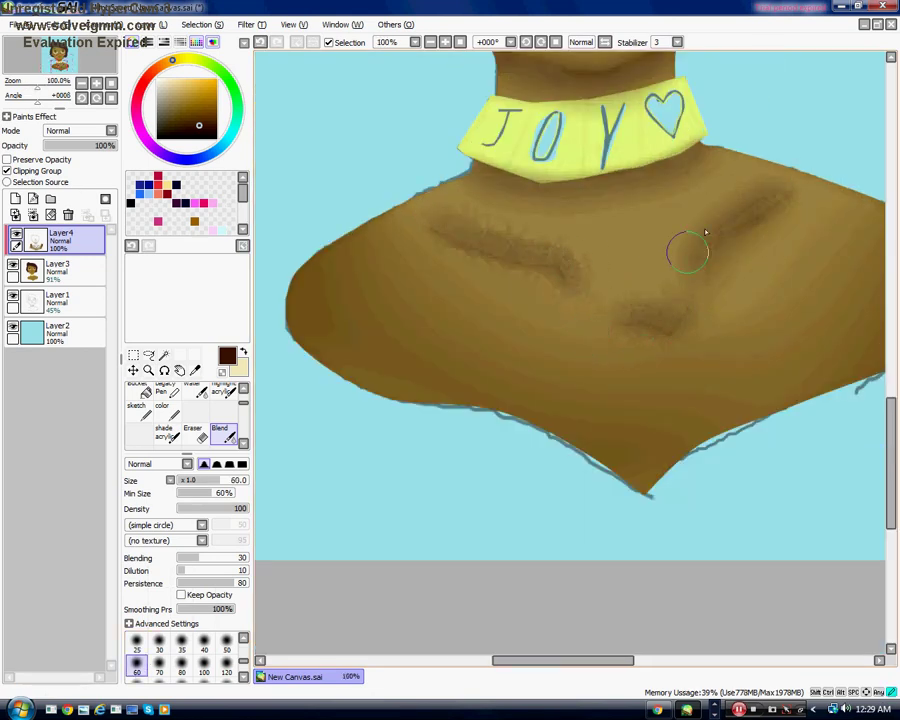
Examine the shoulder, neck and collarbone shading close up and in the whole portrait with the sketch layer Layer1 hidden
scroll(476, 282, down, 3)
scroll(476, 282, up, 1)
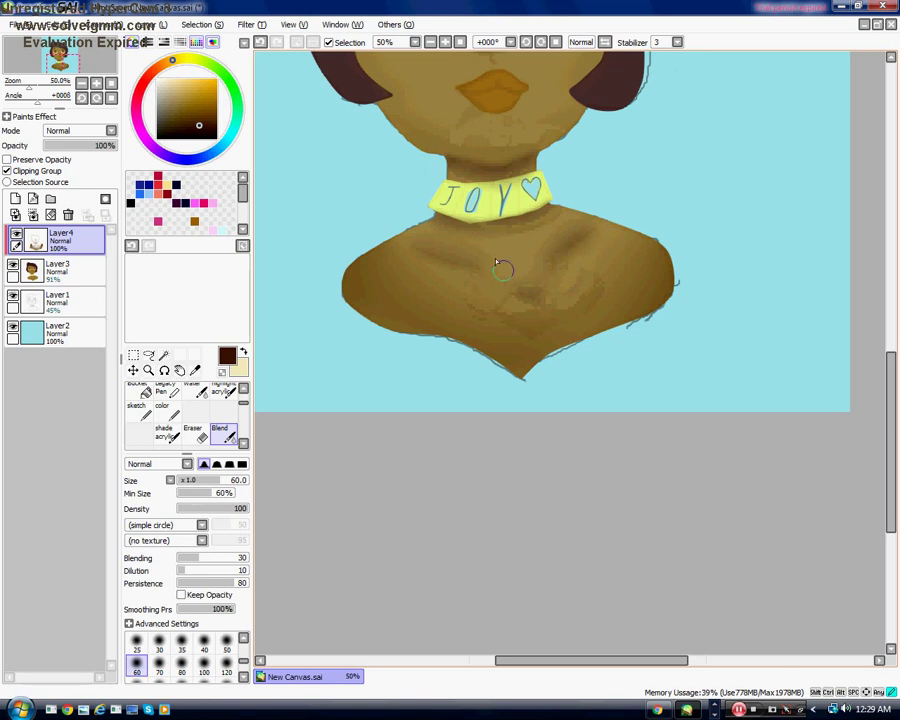
scroll(539, 311, down, 1)
scroll(524, 285, up, 2)
scroll(361, 362, down, 2)
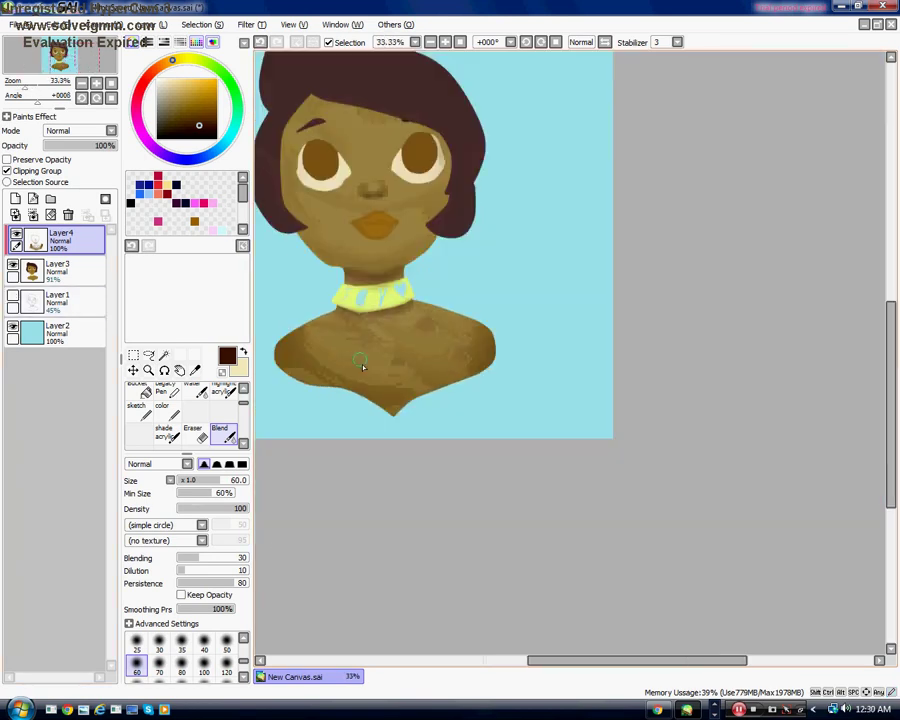
scroll(419, 353, up, 1)
scroll(419, 353, up, 1)
scroll(468, 362, down, 3)
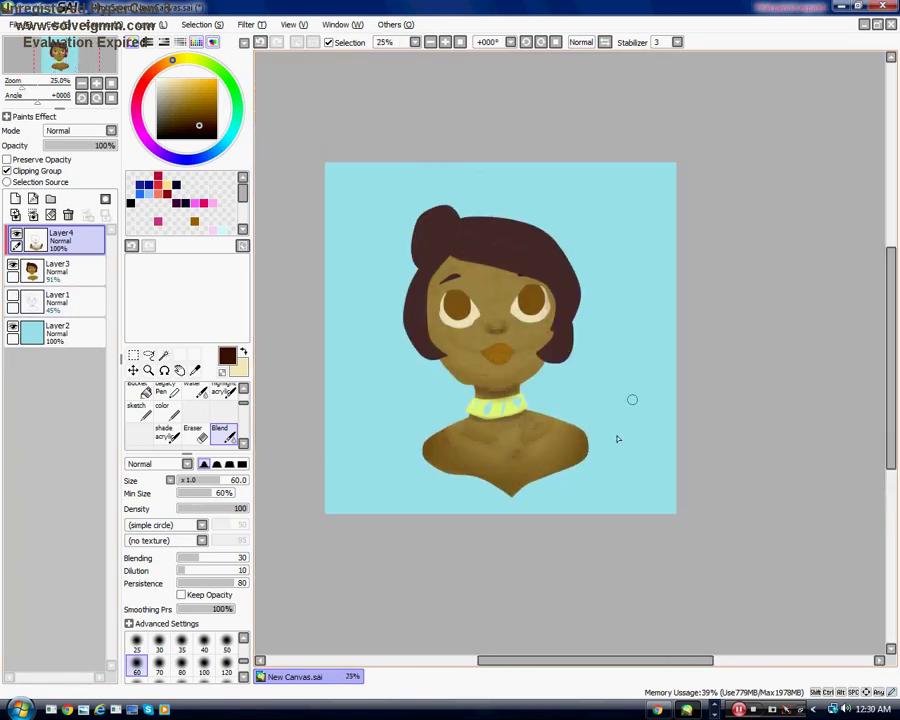
click(741, 711)
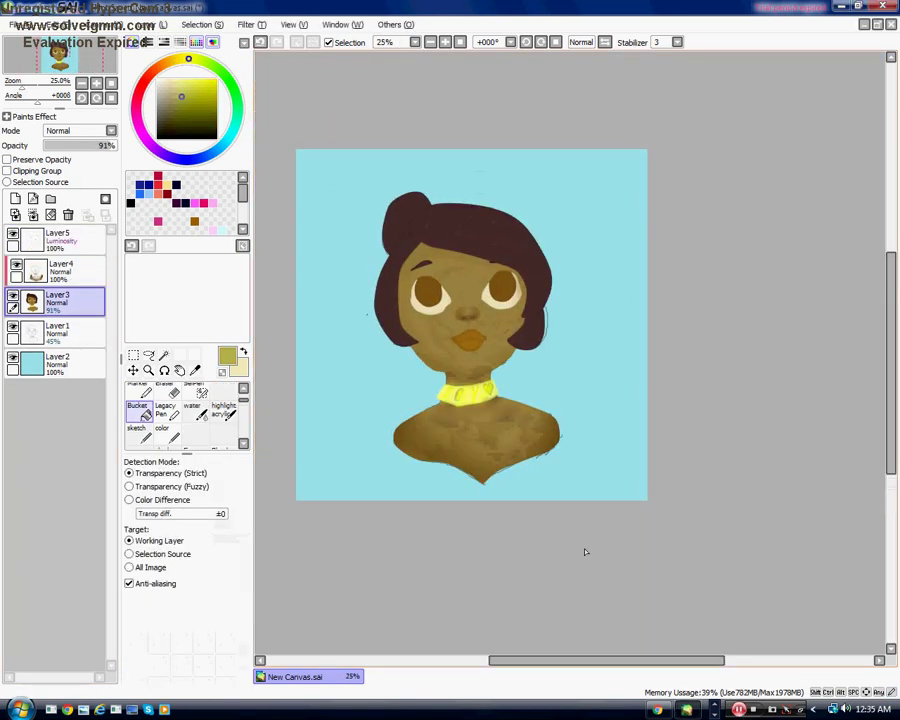
scroll(295, 208, up, 1)
scroll(295, 208, up, 1)
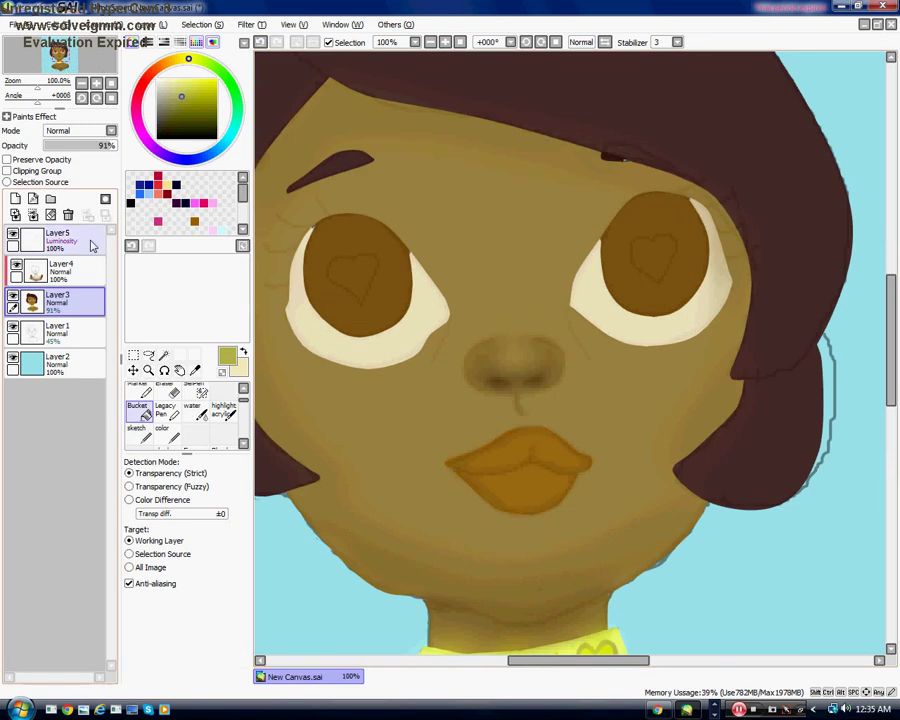
Add a new layer above Layer5 and paint a round black pupil in the first eye with the color brush at size 100
click(15, 198)
scroll(316, 296, up, 2)
click(176, 184)
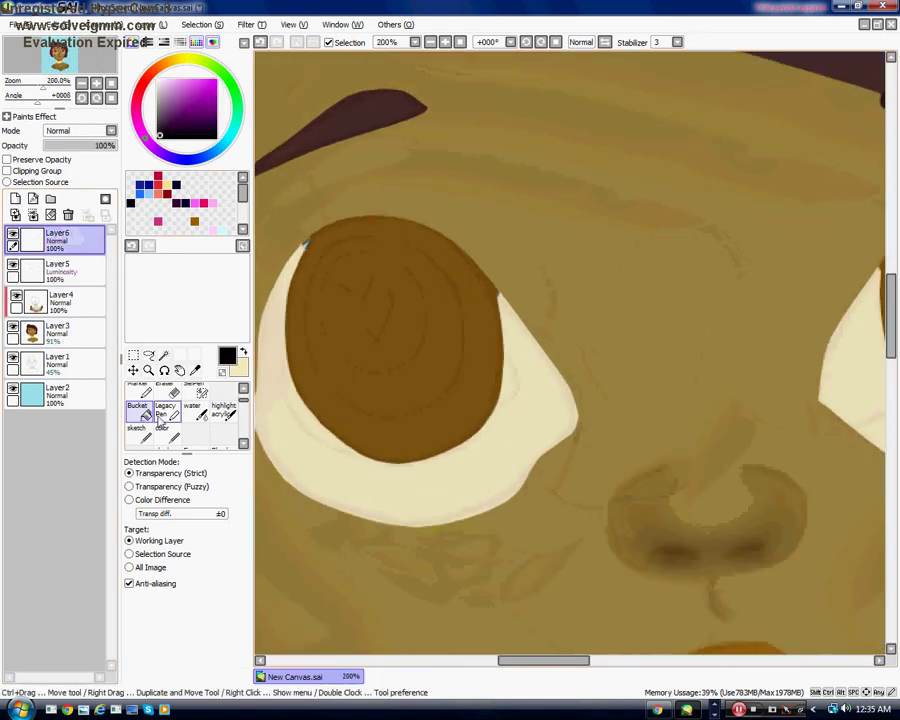
click(162, 432)
click(137, 664)
scroll(139, 665, down, 1)
click(137, 664)
click(226, 620)
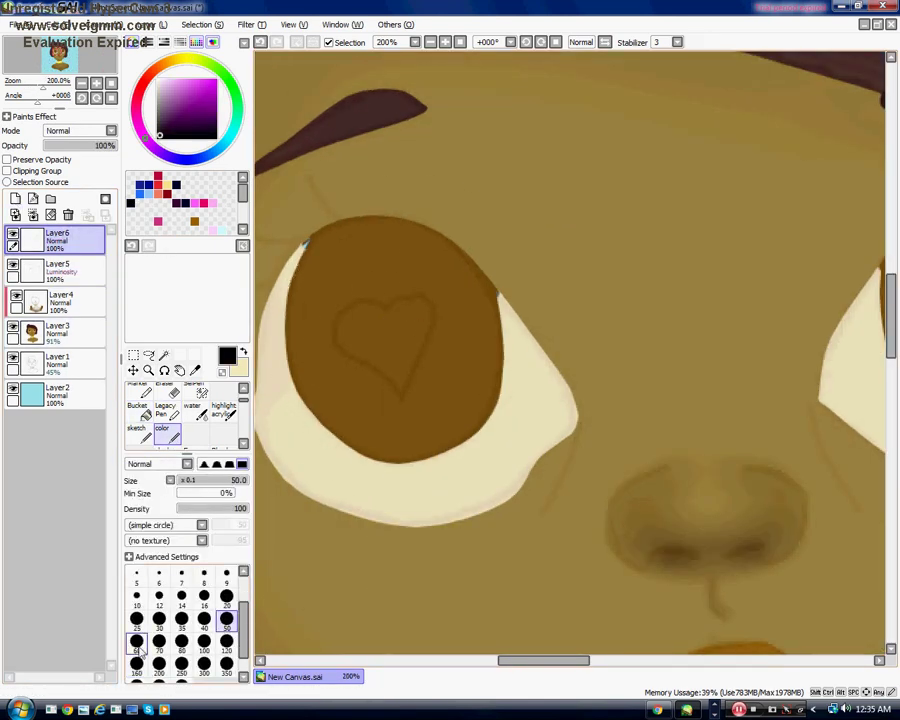
click(137, 642)
click(204, 641)
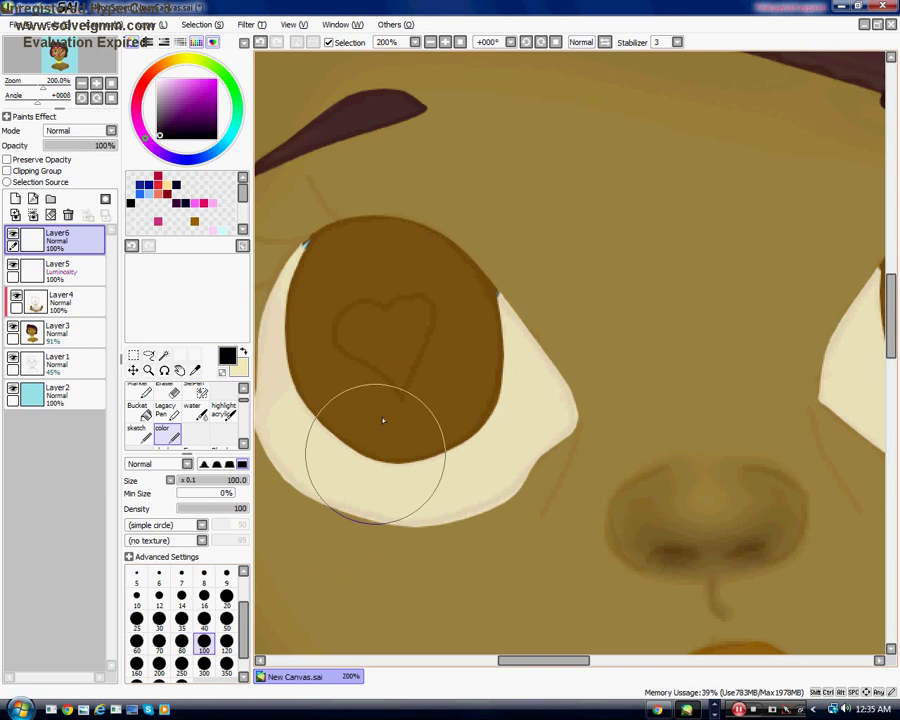
click(389, 346)
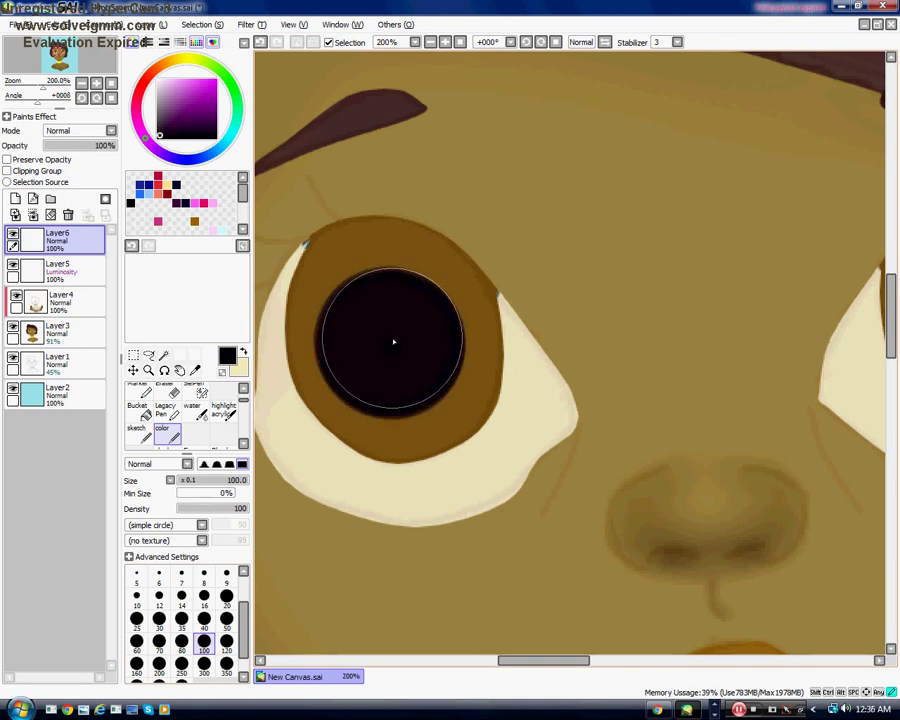
Paint a matching black pupil in the other eye and touch up the first pupil's edge with the same brush
scroll(372, 335, down, 3)
scroll(492, 315, up, 5)
drag(503, 312, 500, 310)
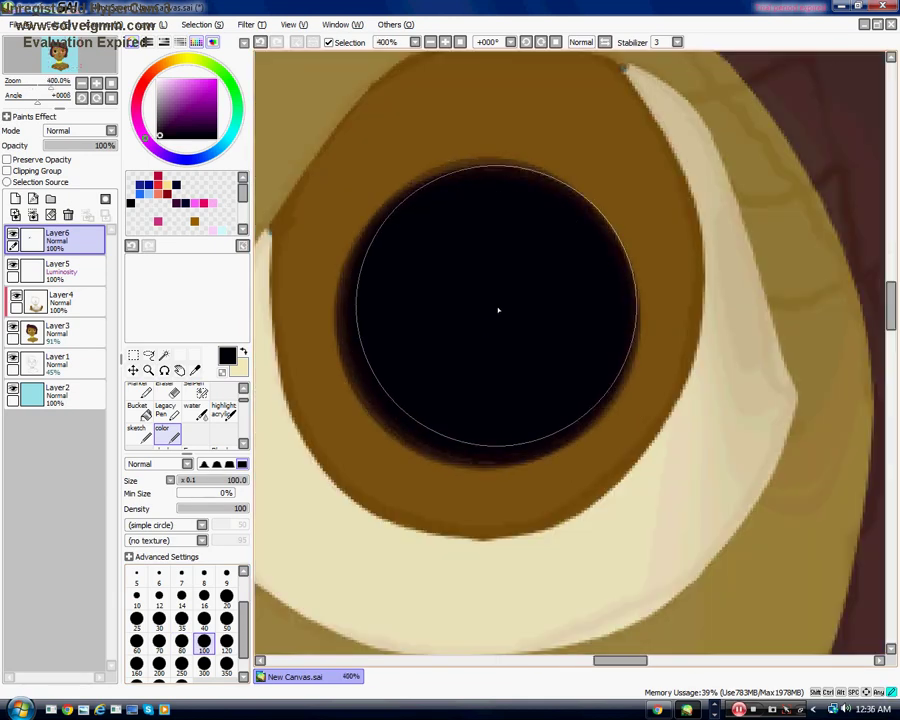
scroll(497, 314, down, 6)
scroll(340, 315, up, 4)
drag(372, 330, 373, 338)
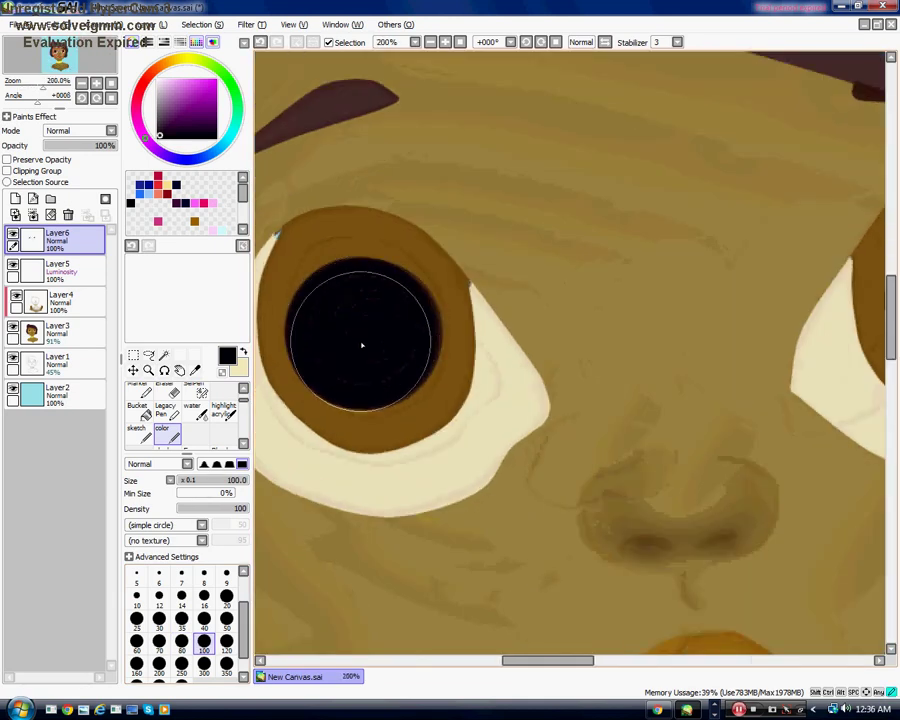
scroll(366, 325, down, 4)
scroll(396, 368, down, 3)
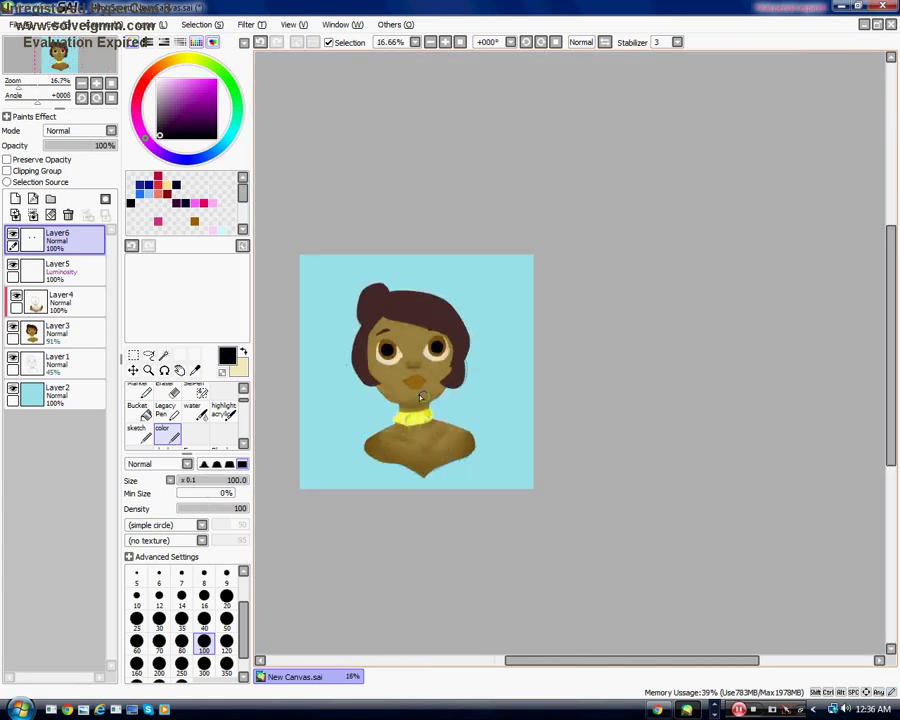
Paint black shadow strokes on Layer4 over the upper part of both eyes with the color brush at size 60
scroll(389, 368, up, 4)
click(72, 303)
scroll(415, 331, down, 2)
scroll(405, 328, up, 2)
scroll(406, 330, up, 2)
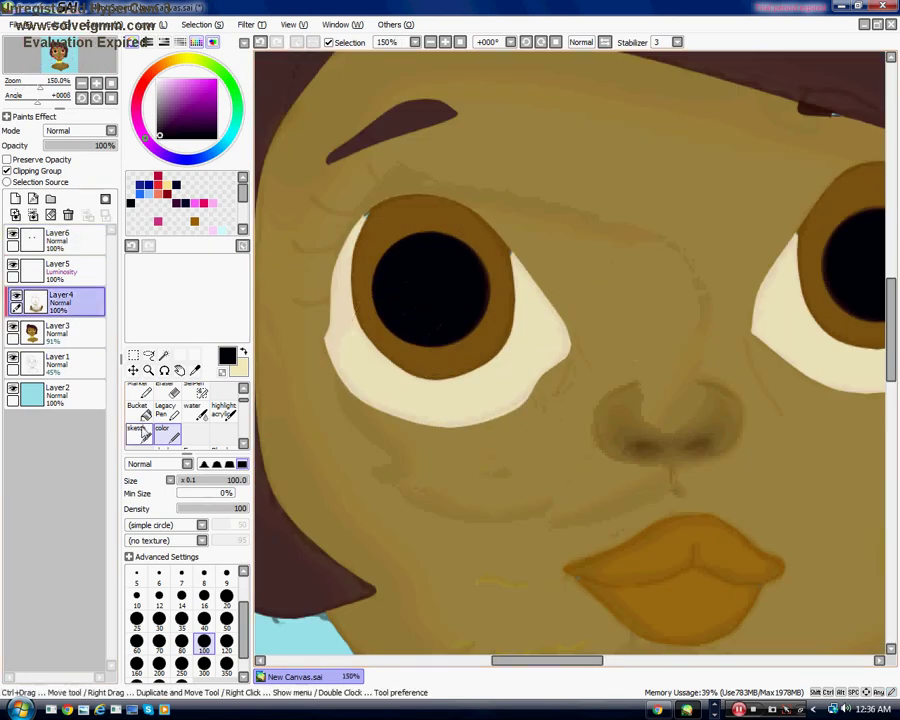
click(160, 432)
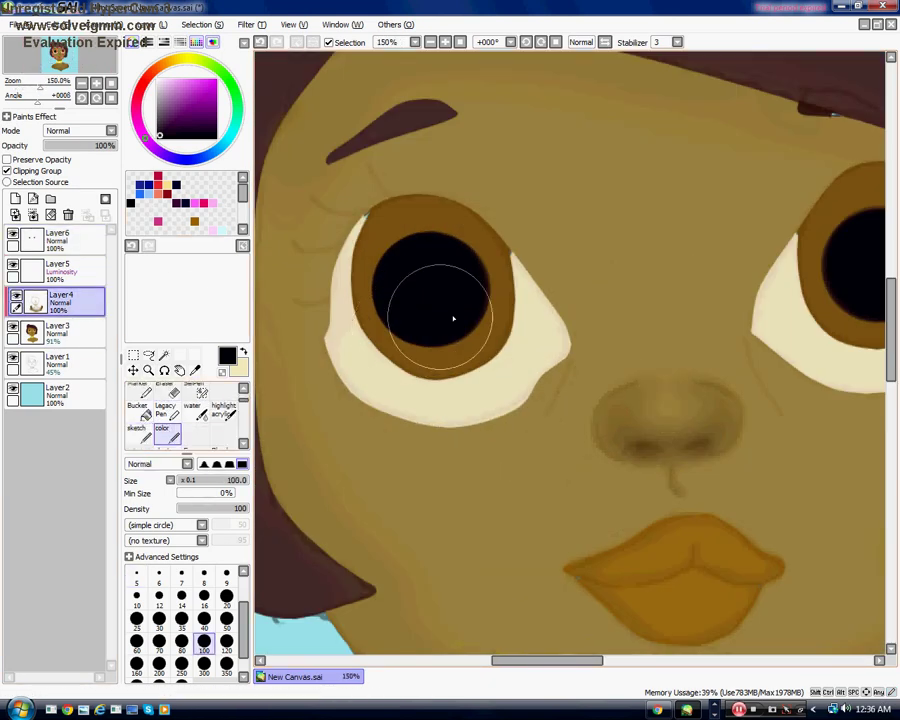
mouse_move(546, 352)
mouse_down()
mouse_move(522, 307)
mouse_move(428, 215)
mouse_up()
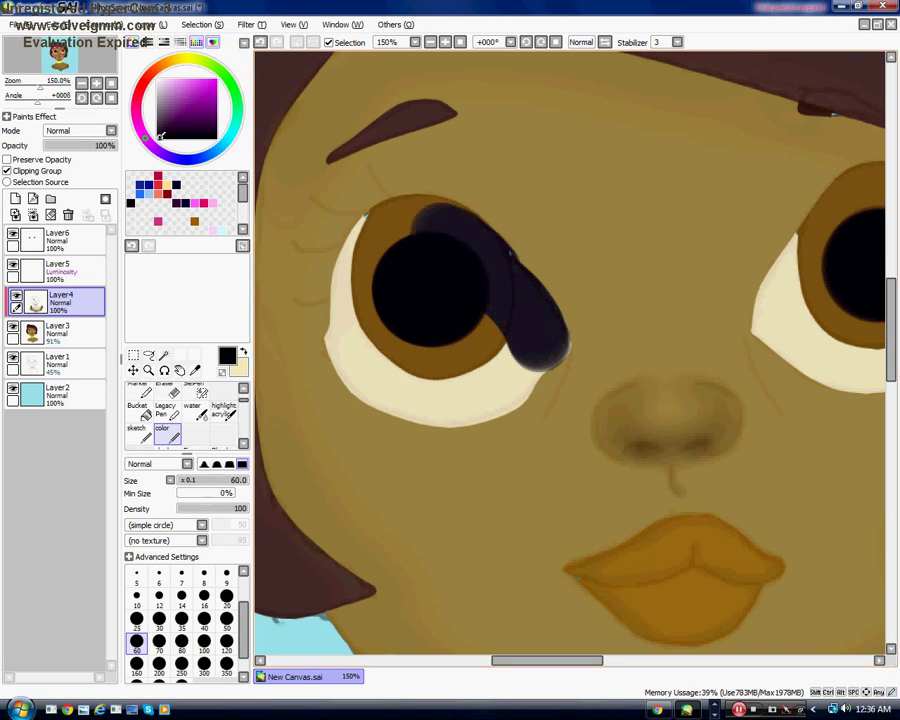
mouse_move(516, 310)
mouse_down()
mouse_move(474, 246)
mouse_move(414, 228)
mouse_move(358, 281)
mouse_up()
scroll(402, 316, down, 1)
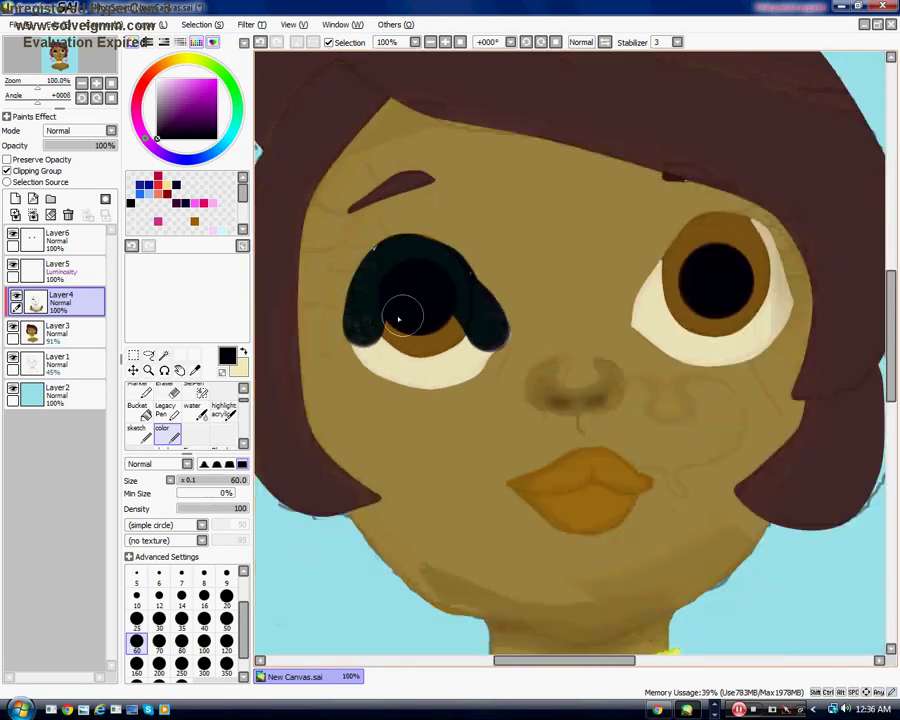
mouse_move(650, 319)
mouse_down()
mouse_move(711, 243)
mouse_move(703, 247)
mouse_move(755, 255)
mouse_up()
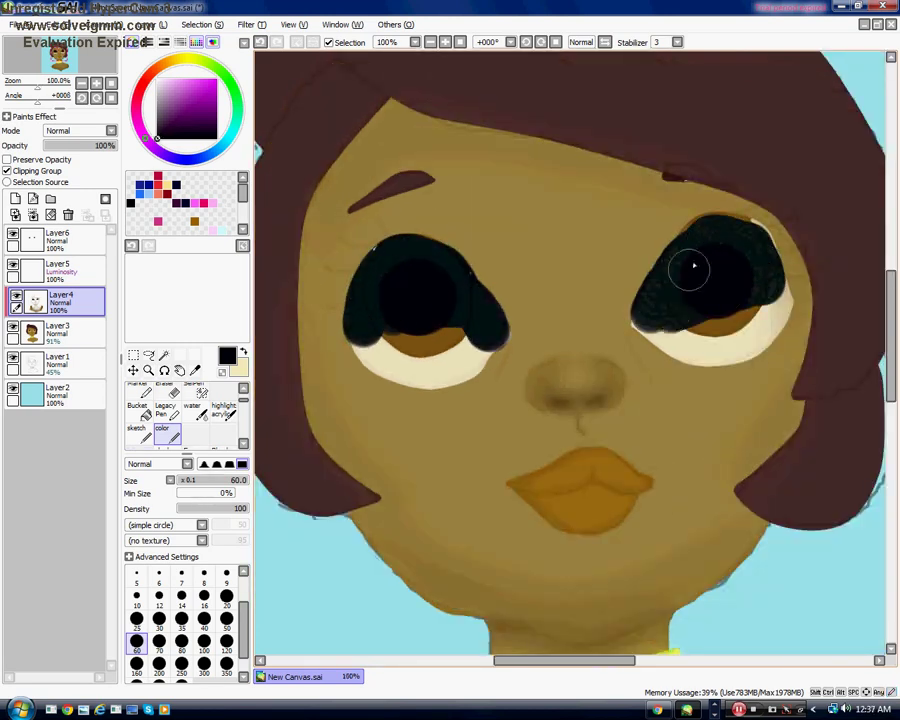
Blend the black strokes on both eyes into soft upper-lid shadows with the Blend brush at size 160
scroll(185, 415, down, 2)
click(220, 410)
mouse_move(440, 345)
mouse_down()
mouse_move(377, 337)
mouse_move(400, 287)
mouse_move(473, 340)
mouse_move(392, 299)
mouse_up()
mouse_move(650, 330)
mouse_down()
mouse_move(731, 325)
mouse_move(662, 281)
mouse_move(700, 262)
mouse_up()
scroll(560, 365, down, 2)
scroll(450, 345, up, 1)
scroll(480, 338, down, 2)
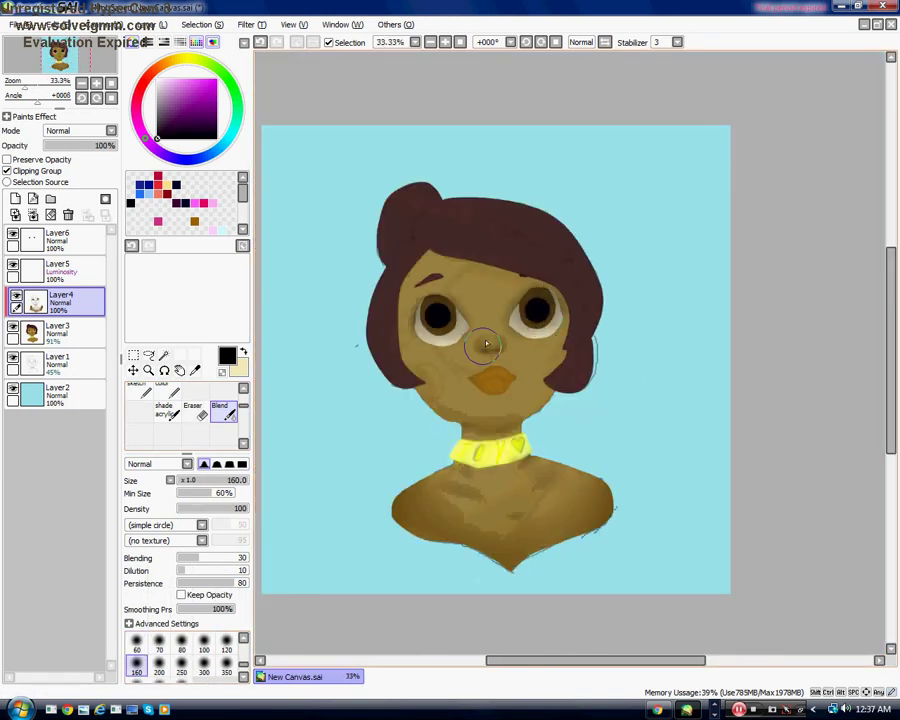
scroll(460, 365, up, 1)
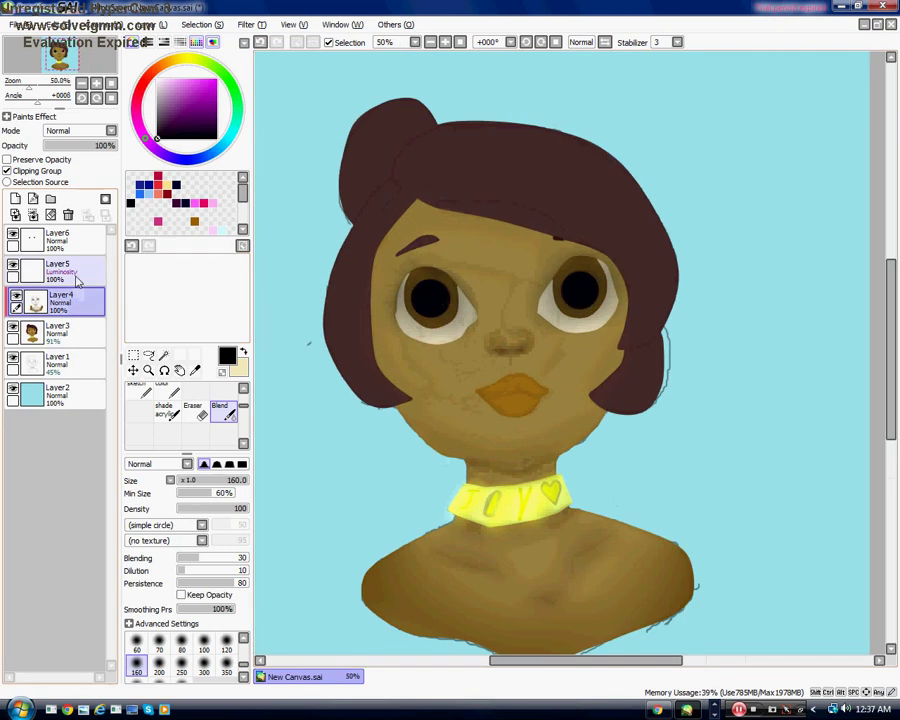
Paint pale pinkish-white patches on the Luminosity layer Layer5 across the lower part of both eyes with the color brush at size 60
click(60, 268)
scroll(185, 415, up, 2)
click(162, 432)
scroll(417, 337, up, 3)
mouse_move(424, 294)
mouse_down()
mouse_move(500, 307)
mouse_move(522, 299)
mouse_move(503, 314)
mouse_up()
scroll(504, 315, down, 4)
scroll(601, 311, up, 3)
drag(564, 283, 526, 288)
scroll(527, 290, down, 2)
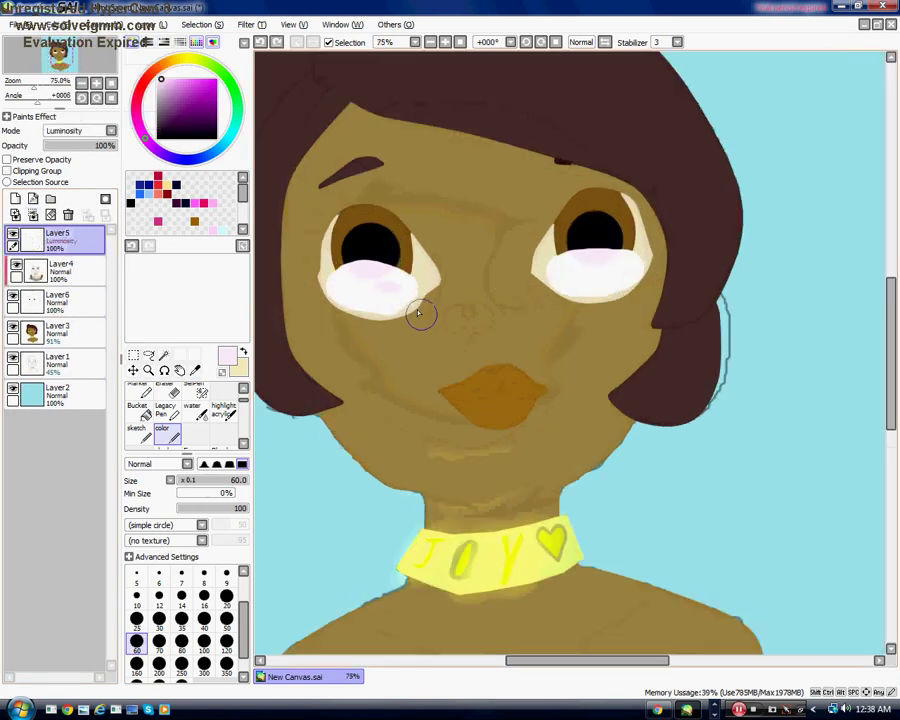
Blend the pale patches into a soft glow over the lower irises and eye whites with the Blend brush at size 160
scroll(420, 311, up, 1)
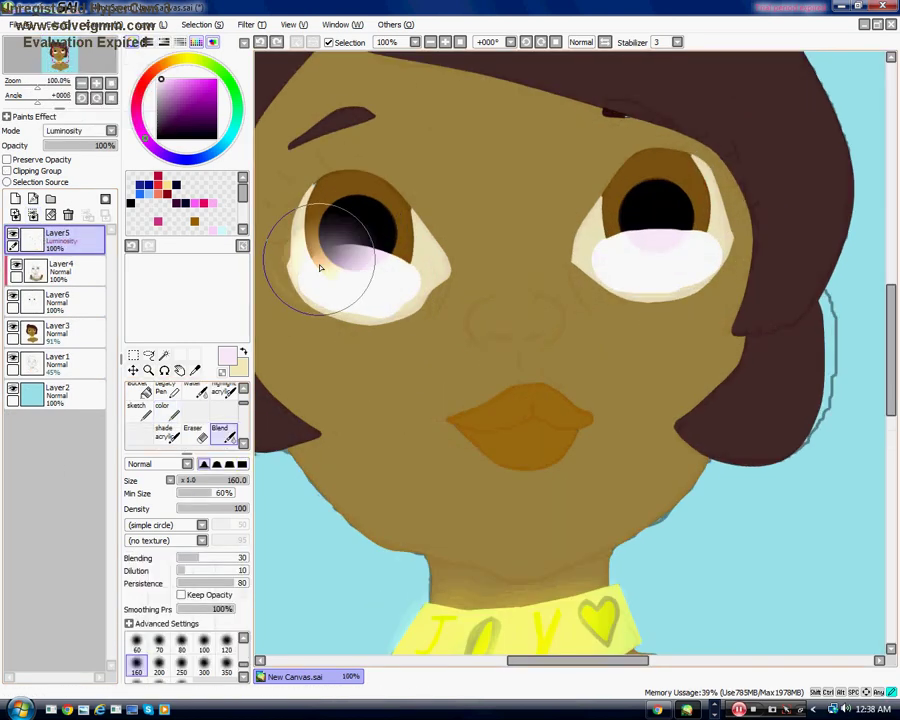
mouse_move(321, 261)
mouse_down()
mouse_move(386, 290)
mouse_move(403, 282)
mouse_move(351, 264)
mouse_move(428, 269)
mouse_up()
drag(602, 258, 705, 257)
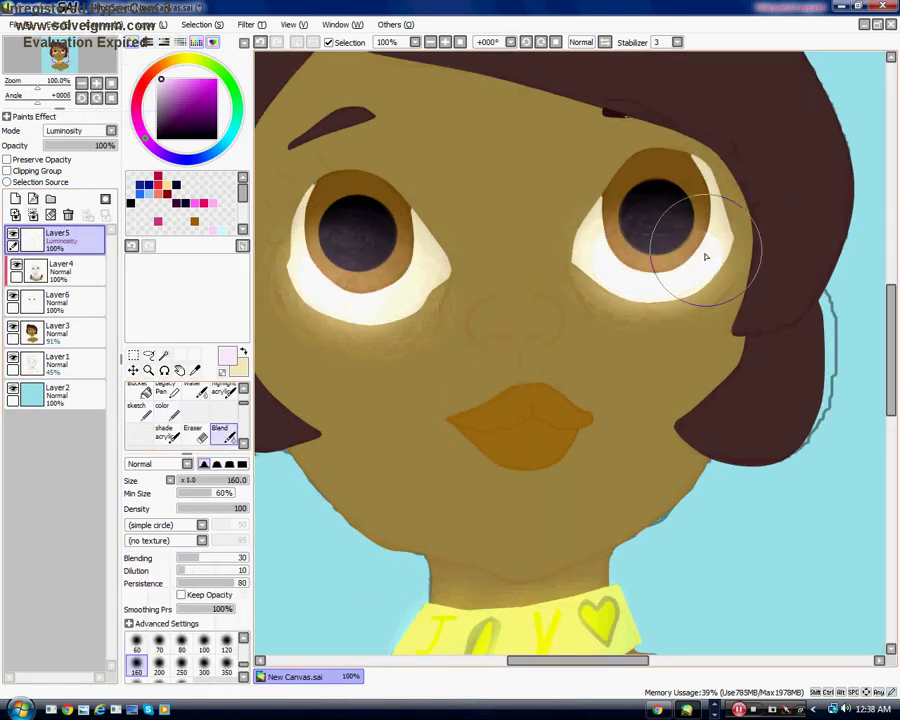
scroll(428, 308, down, 2)
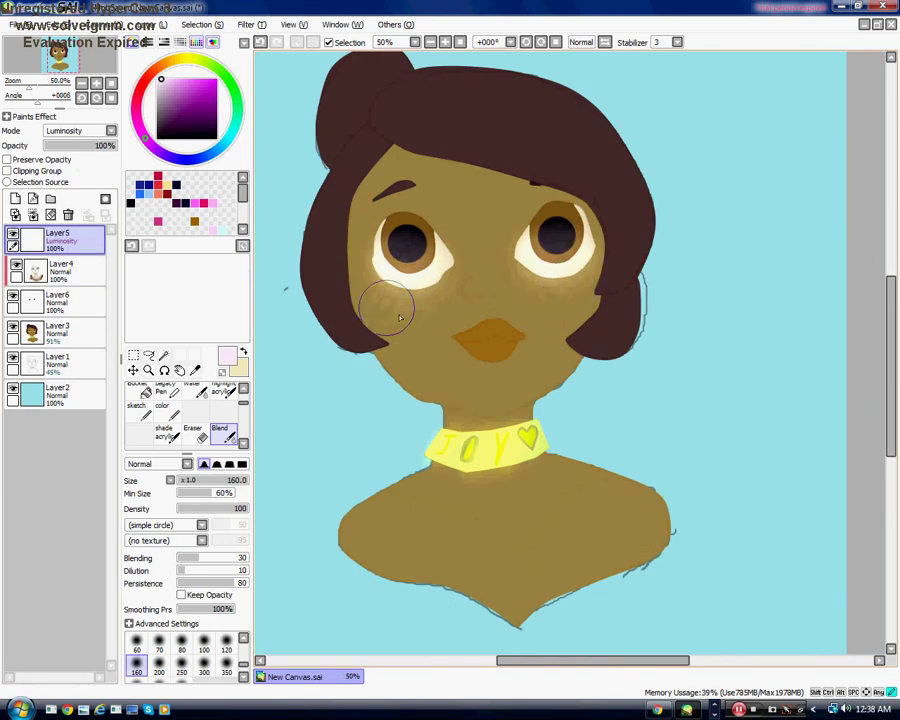
scroll(380, 305, down, 2)
scroll(340, 295, up, 1)
scroll(300, 285, up, 3)
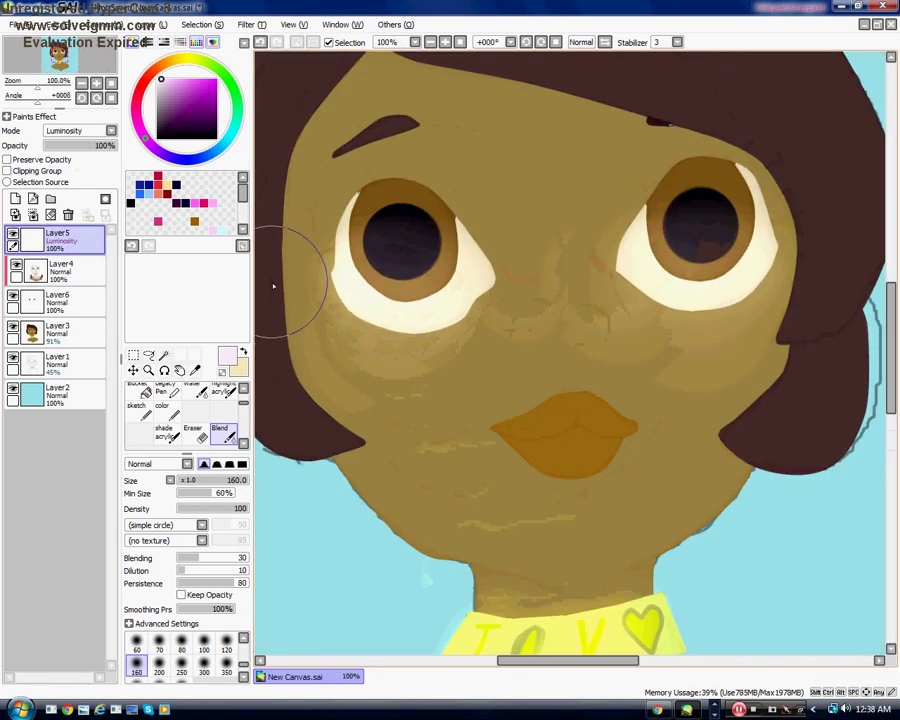
Repaint black shadows on Layer4 over the upper part of both eyes with the color brush at size 60
click(60, 270)
click(162, 410)
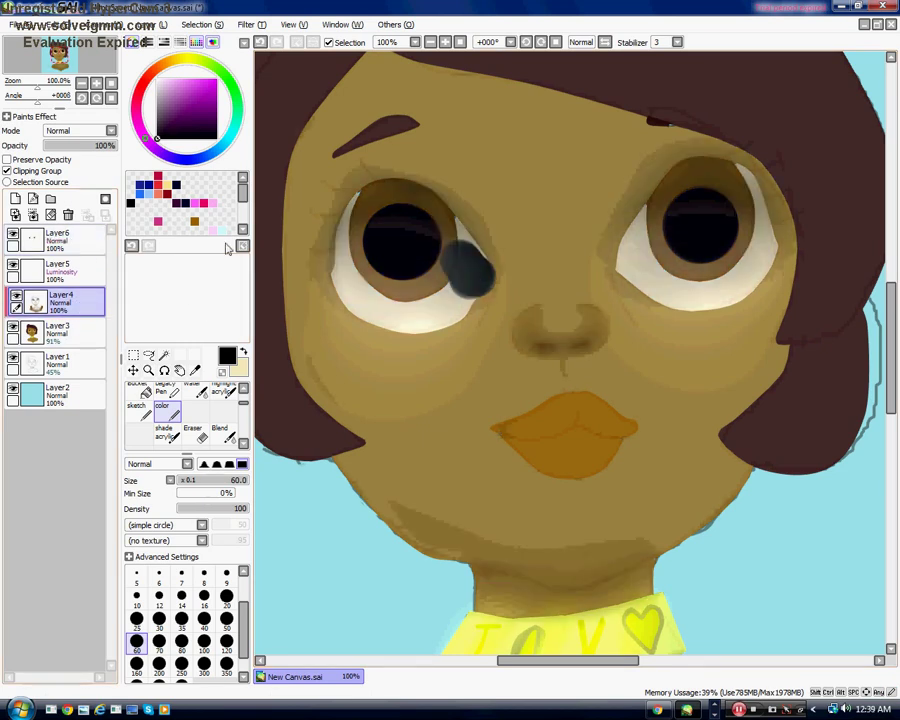
scroll(438, 300, down, 2)
scroll(447, 283, up, 2)
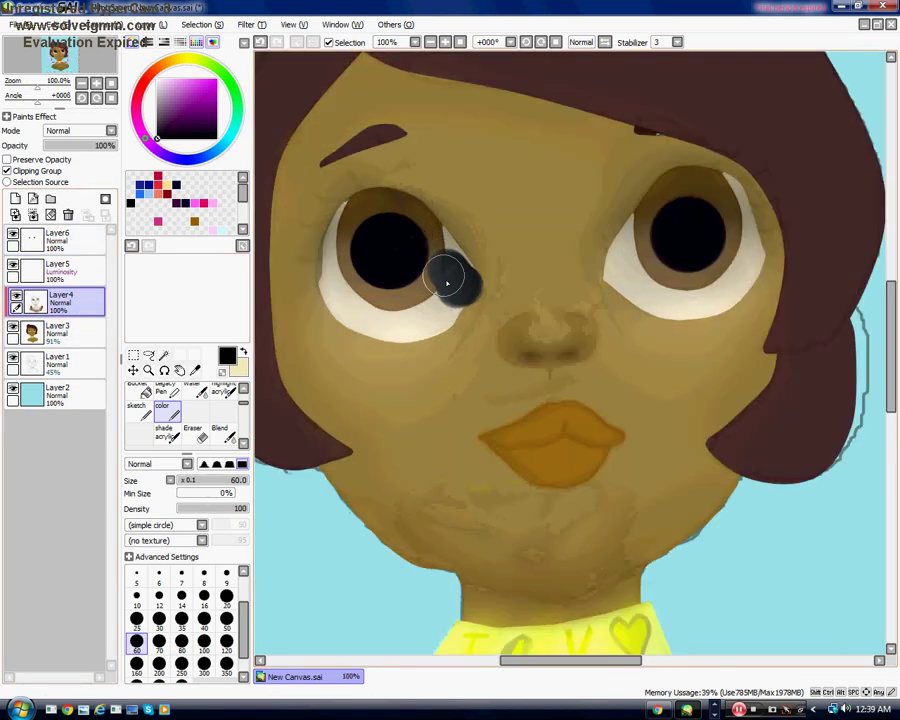
mouse_move(447, 283)
mouse_down()
mouse_move(399, 216)
mouse_move(368, 217)
mouse_move(339, 273)
mouse_up()
mouse_move(622, 271)
mouse_down()
mouse_move(678, 190)
mouse_move(737, 247)
mouse_up()
Blend the repainted eye shadows into the lids, irises and eye whites with the Blend brush at size 160
click(221, 433)
mouse_move(366, 297)
mouse_down()
mouse_move(452, 270)
mouse_move(338, 268)
mouse_up()
mouse_move(604, 253)
mouse_down()
mouse_move(674, 202)
mouse_move(641, 277)
mouse_up()
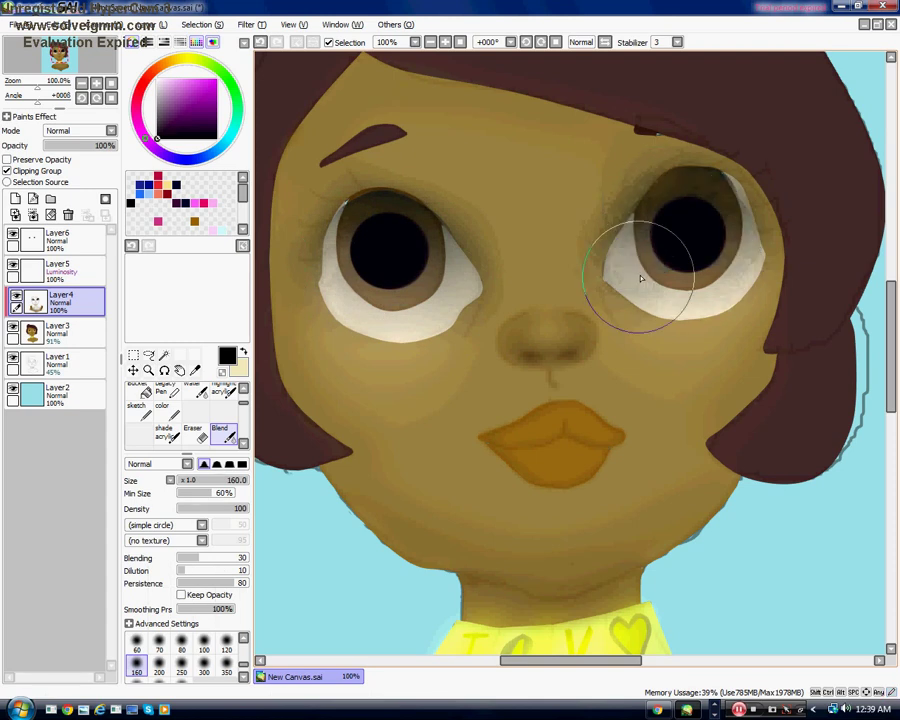
scroll(526, 228, down, 4)
scroll(521, 283, up, 6)
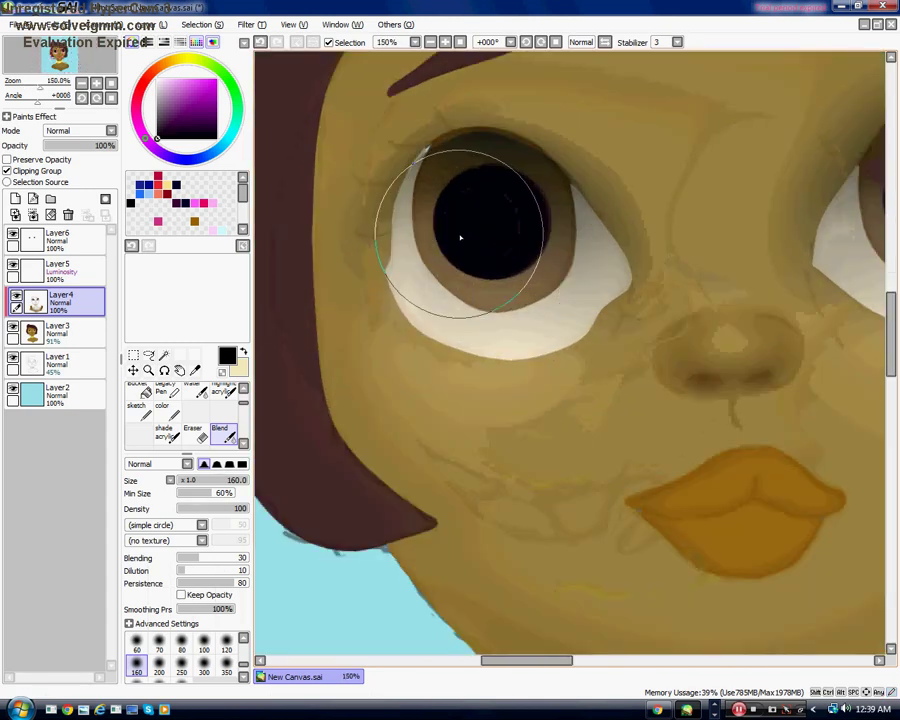
Draw a white heart in the first pupil on a new Luminosity layer with the sketch brush at size 5 and fill it with white
click(57, 268)
click(139, 410)
scroll(511, 196, up, 2)
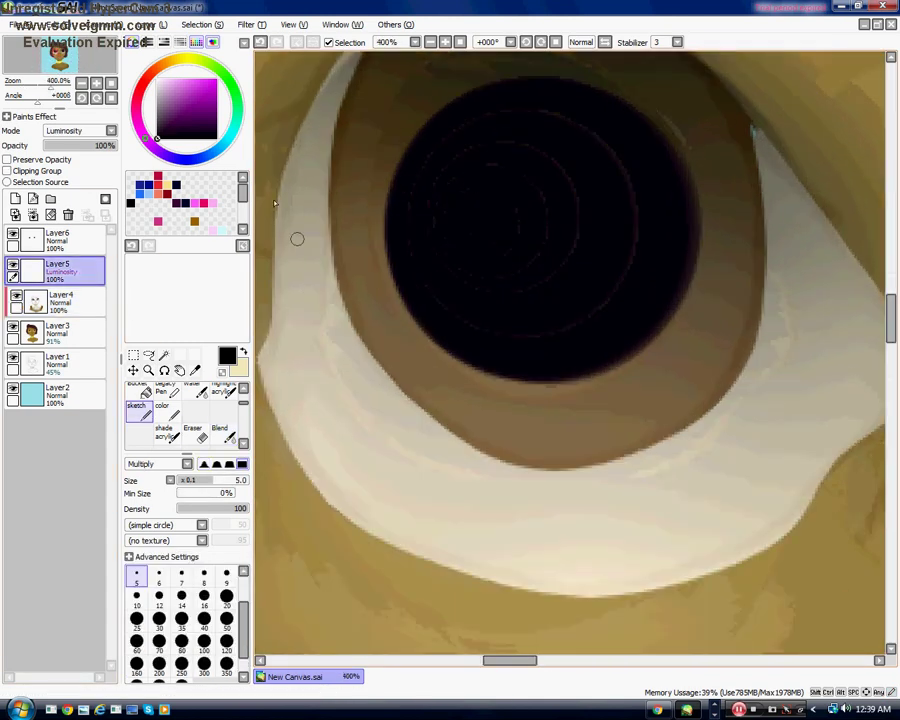
click(157, 79)
click(15, 198)
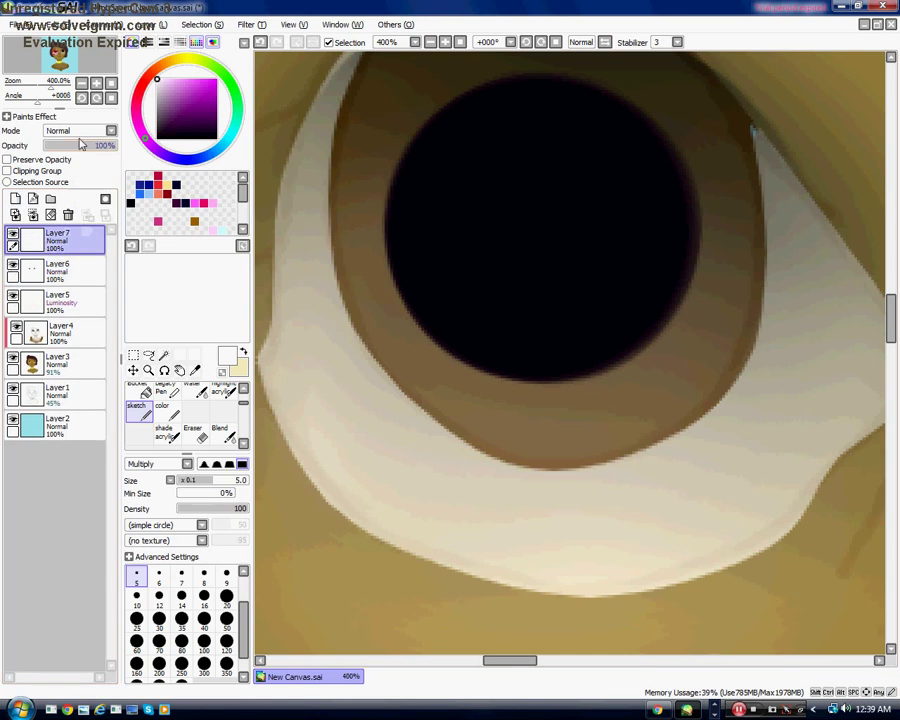
mouse_move(524, 188)
mouse_down()
mouse_move(538, 295)
mouse_move(567, 252)
mouse_move(536, 293)
mouse_up()
scroll(171, 409, up, 1)
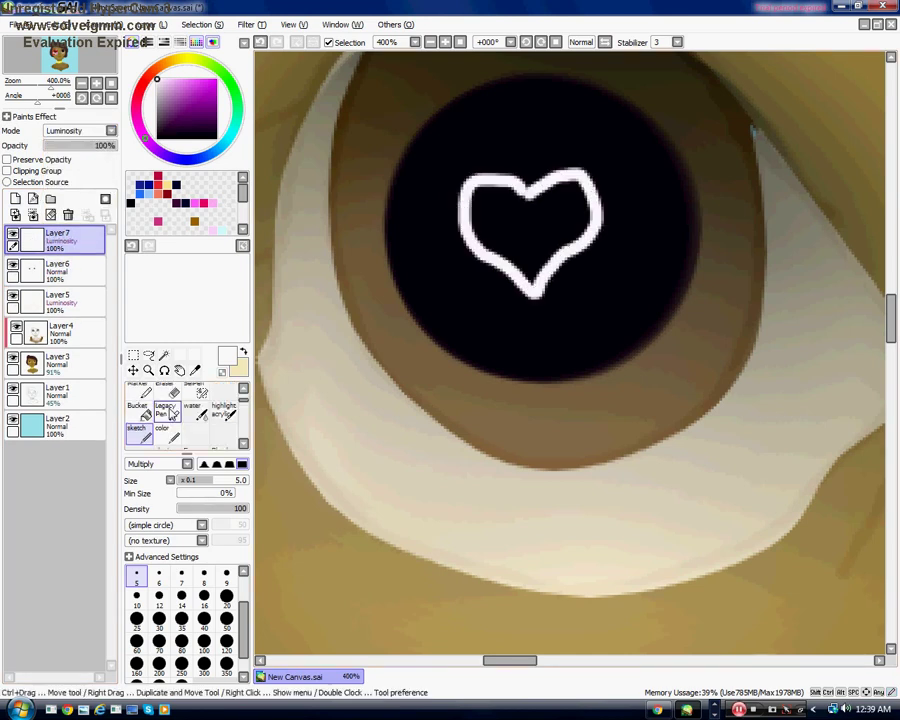
click(140, 412)
click(518, 232)
Outline a white heart in the other eye's pupil with the sketch brush at size 5 and fill it with white
scroll(397, 229, down, 5)
scroll(669, 220, up, 4)
click(137, 430)
drag(610, 214, 557, 209)
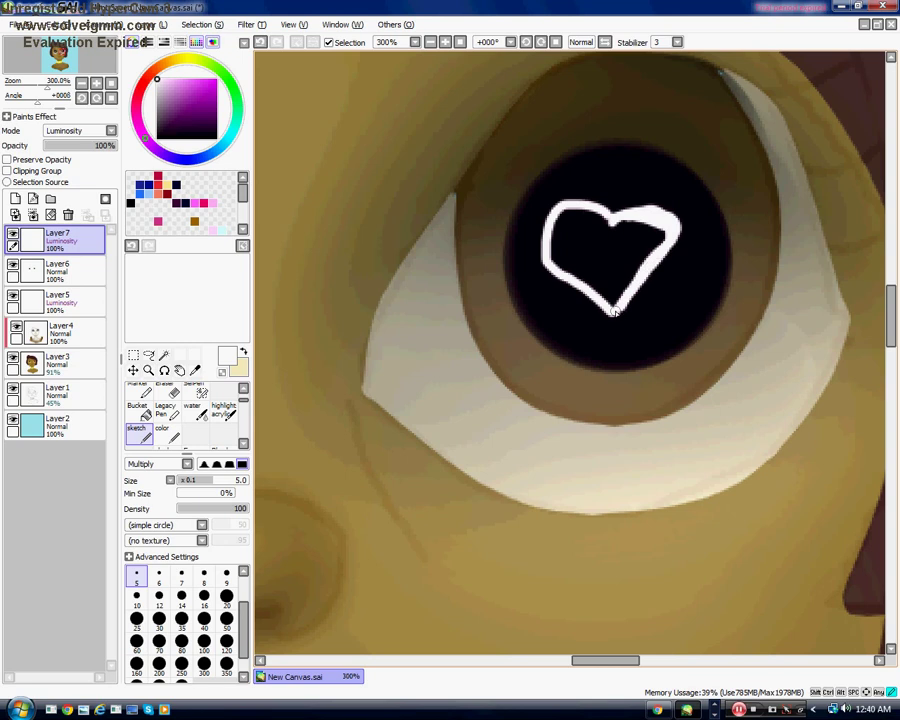
click(143, 414)
click(600, 258)
Paint a small white oval reflection at the lower outer edge of each iris with the sketch brush at size 5
scroll(552, 269, down, 5)
scroll(389, 271, up, 5)
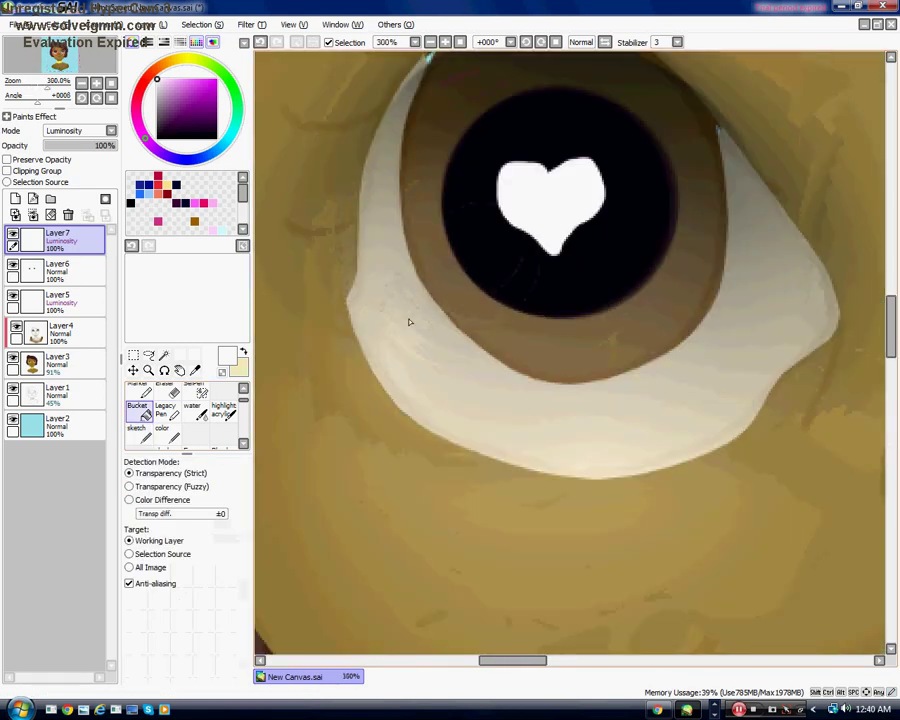
click(138, 432)
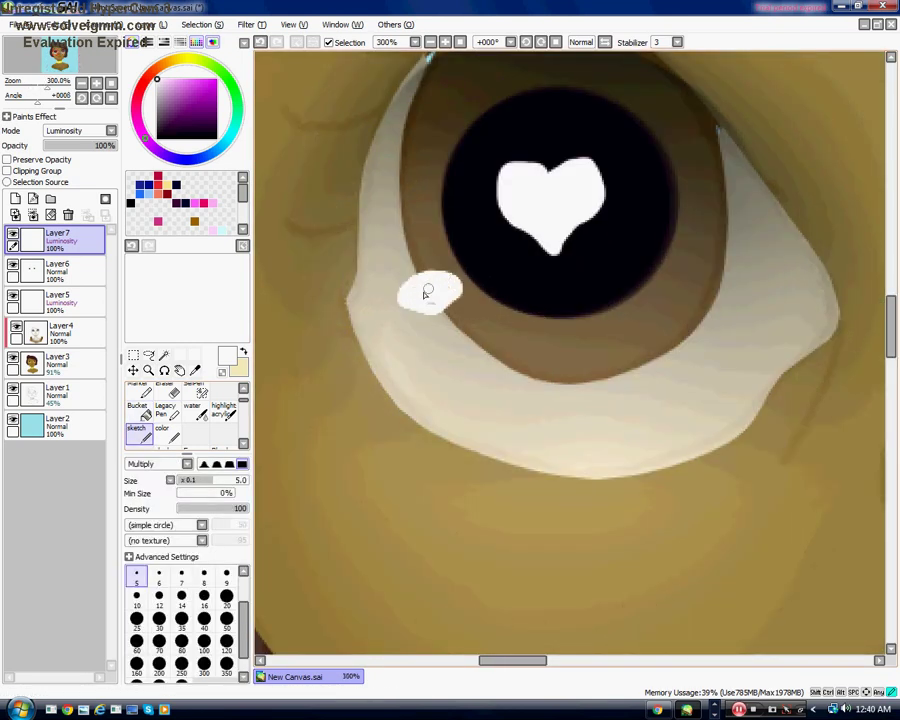
scroll(426, 291, down, 4)
key(ctrl+z)
scroll(605, 268, up, 4)
scroll(549, 306, down, 4)
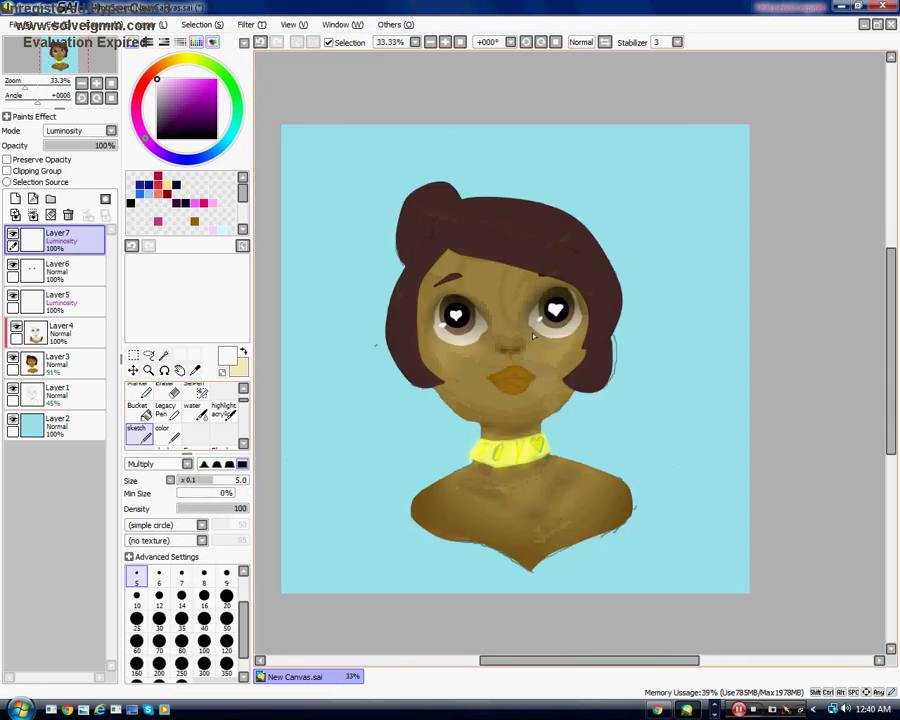
scroll(437, 321, up, 4)
Trim the lower edge of the small white reflection beside the iris with the Eraser at size 10
key(e)
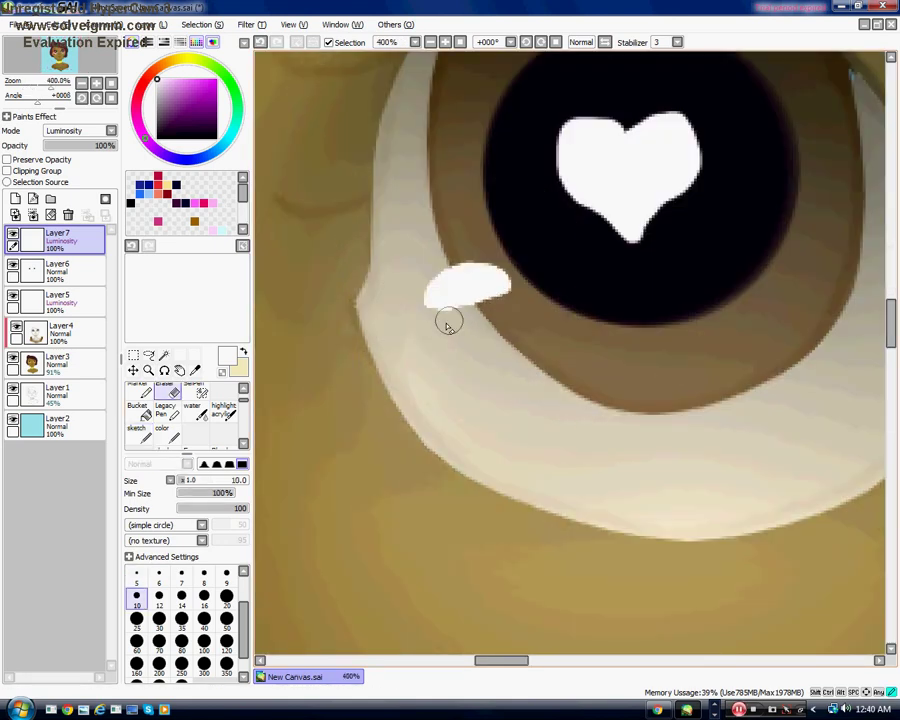
scroll(448, 322, down, 6)
scroll(410, 304, up, 4)
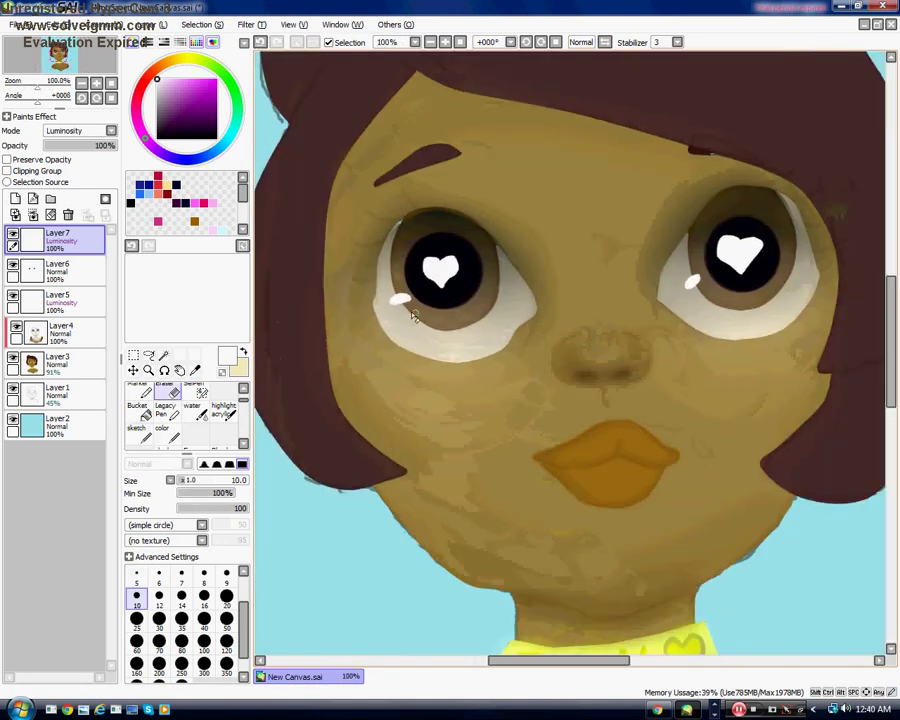
scroll(410, 304, down, 5)
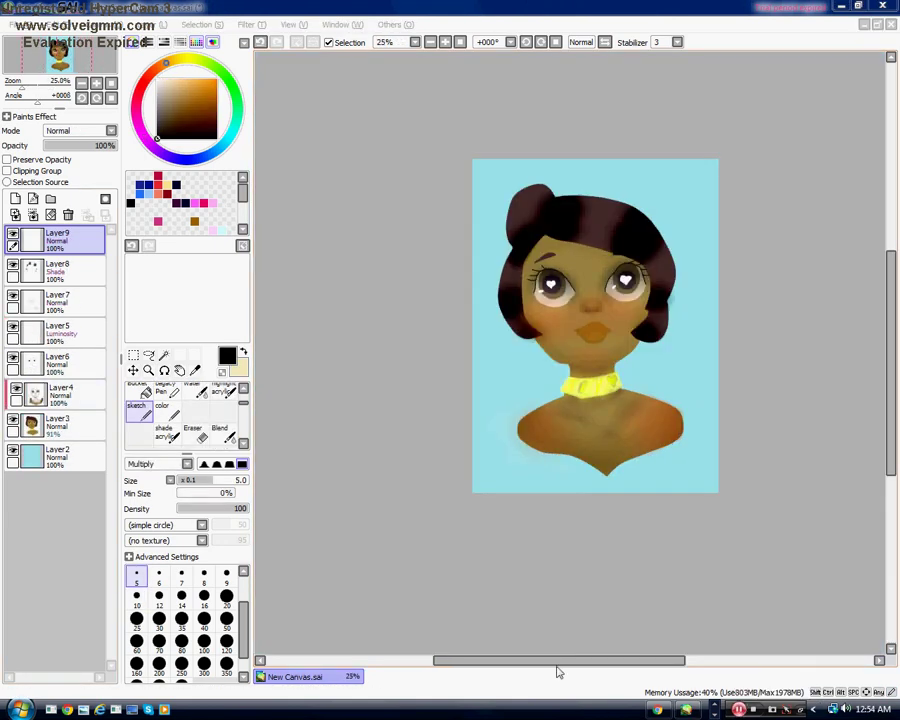
Add a new layer above Layer9 with its blending mode set to Normal
drag(555, 667, 616, 666)
click(15, 198)
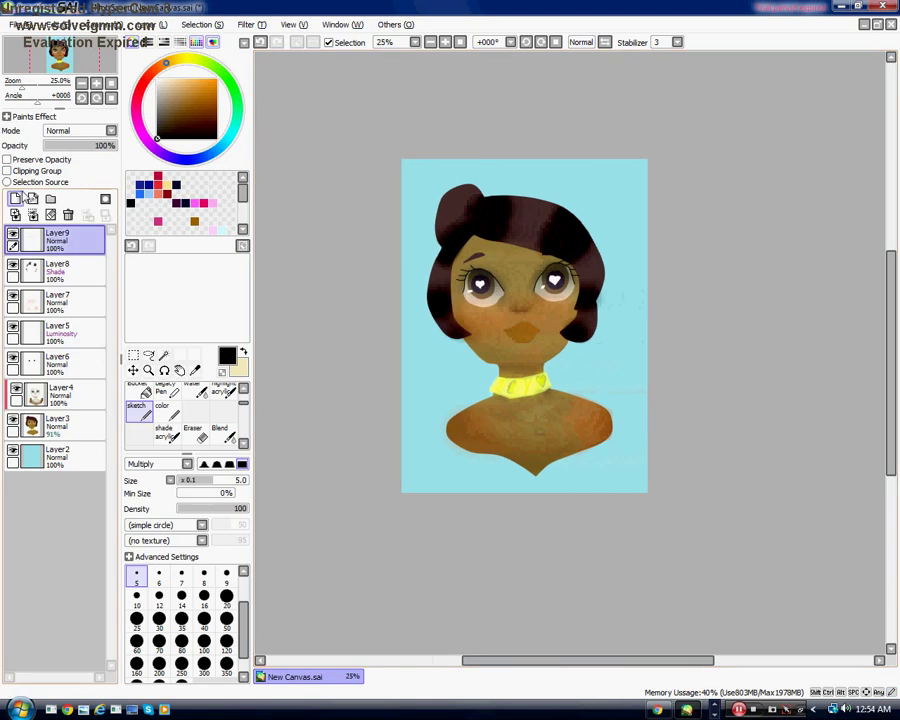
click(80, 131)
click(78, 144)
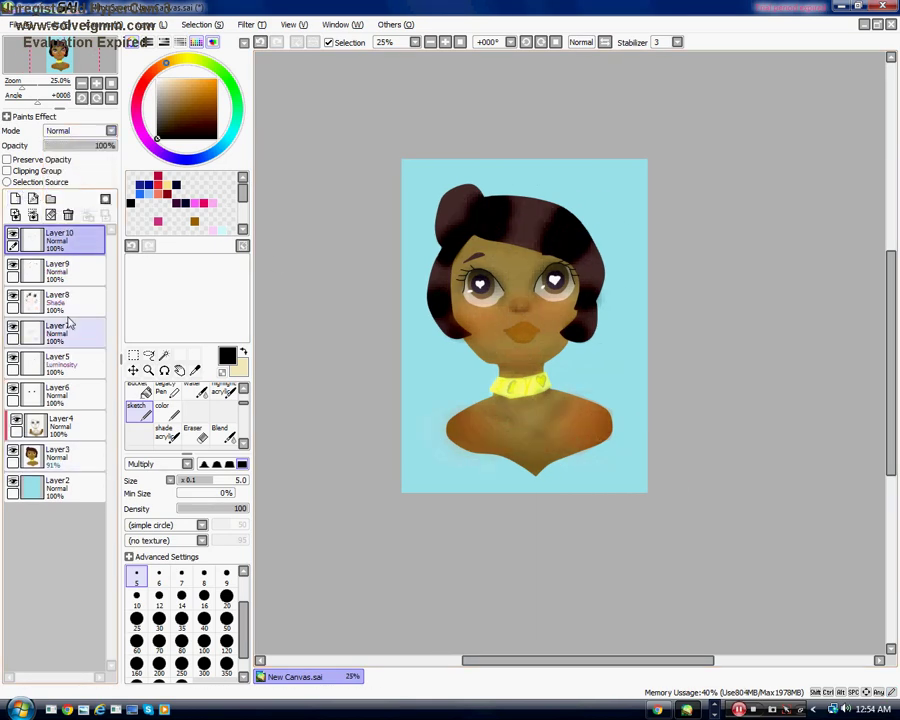
Merge Layer10 and Layer9 down, and collapse Layer7, Layer5, Layer6 and Layer4 into Layer3
click(192, 432)
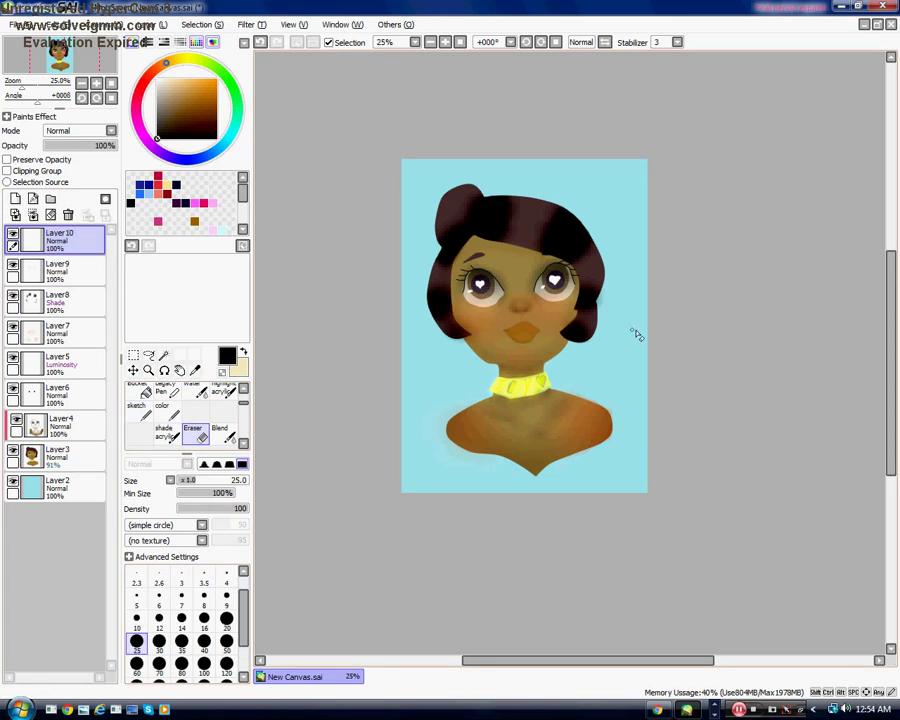
click(33, 215)
click(33, 215)
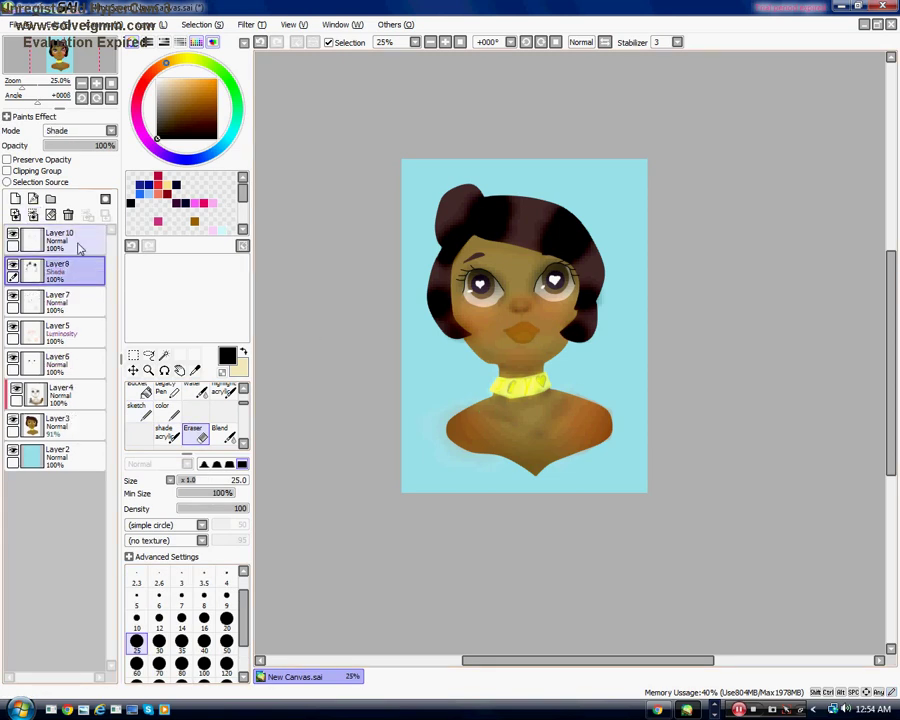
click(33, 215)
key(ctrl+z)
click(66, 268)
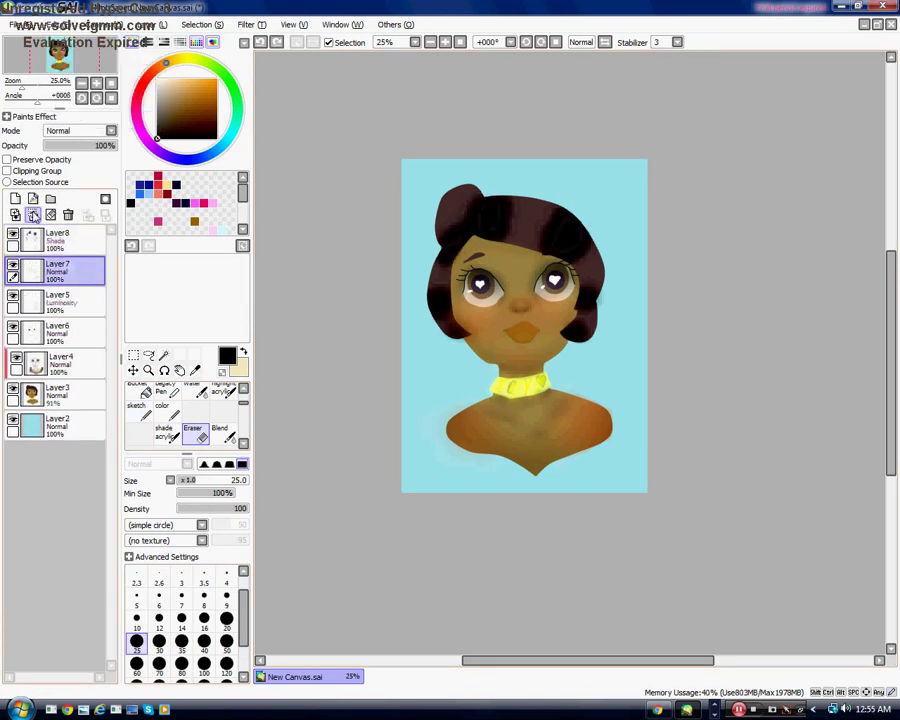
click(33, 215)
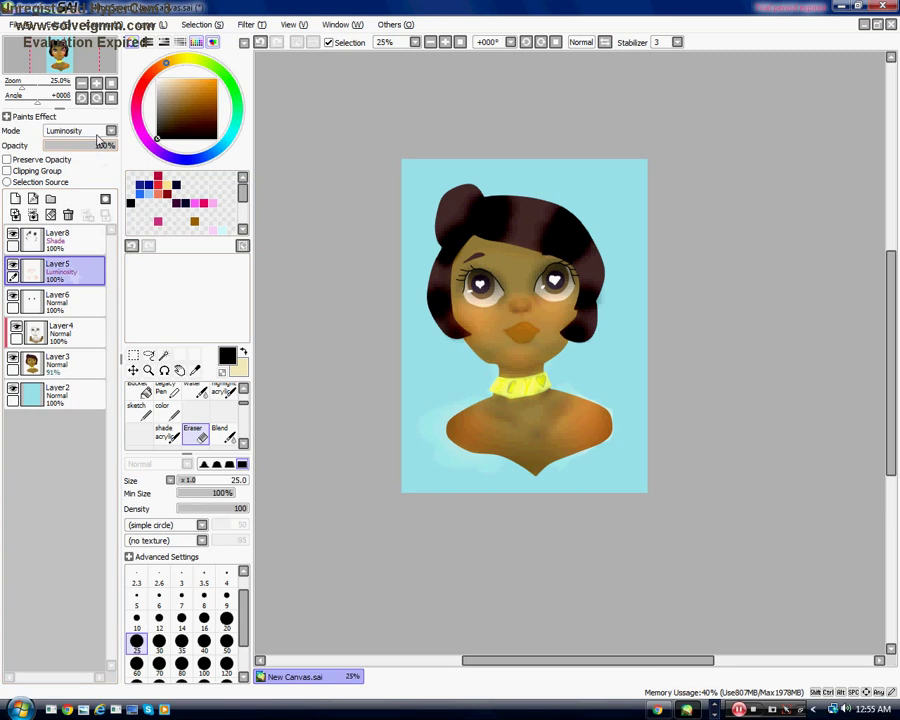
click(33, 215)
click(33, 215)
click(33, 215)
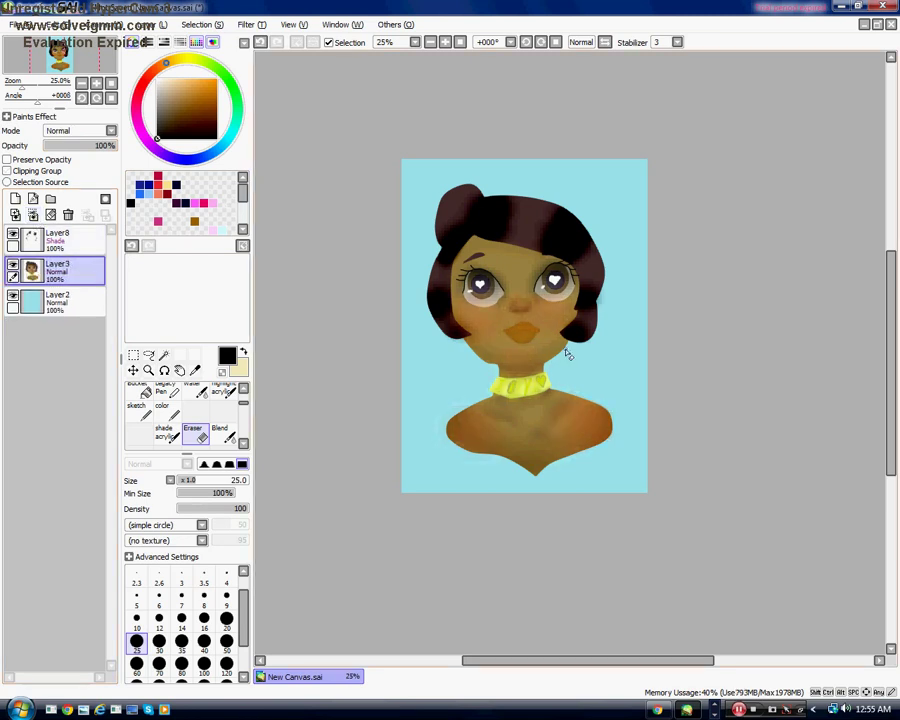
Merge the Shade layer Layer8 into Layer3 and merge the combined portrait down into Layer2
click(72, 248)
click(33, 215)
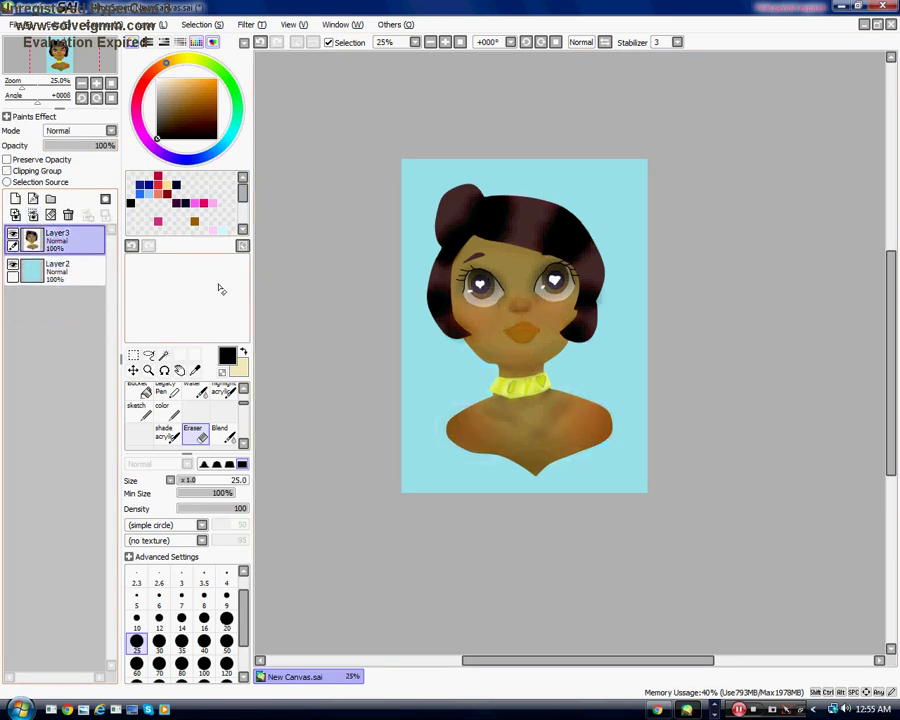
click(33, 215)
drag(615, 195, 418, 488)
drag(645, 335, 435, 490)
click(58, 25)
click(64, 41)
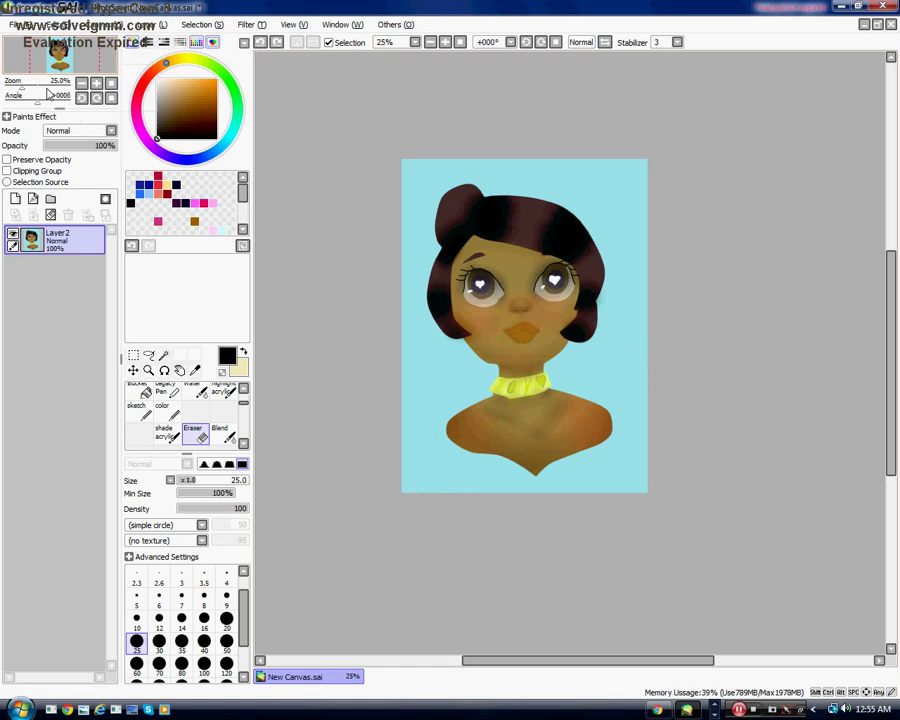
Add a new blank layer above the merged portrait layer
click(15, 199)
click(14, 171)
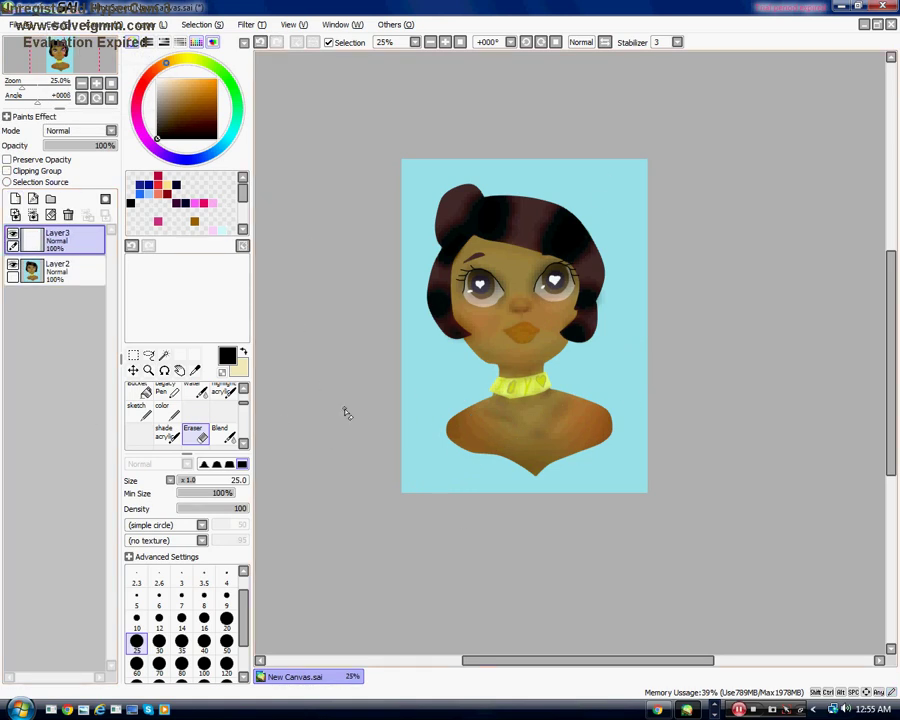
click(62, 271)
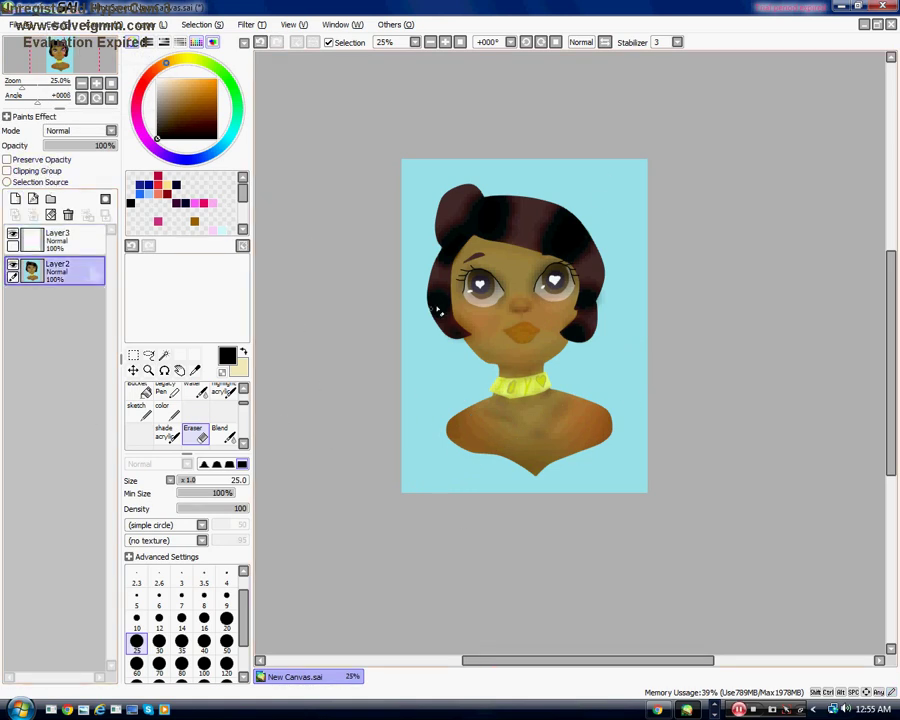
mouse_move(506, 218)
mouse_down()
mouse_move(446, 76)
mouse_move(556, 330)
mouse_up()
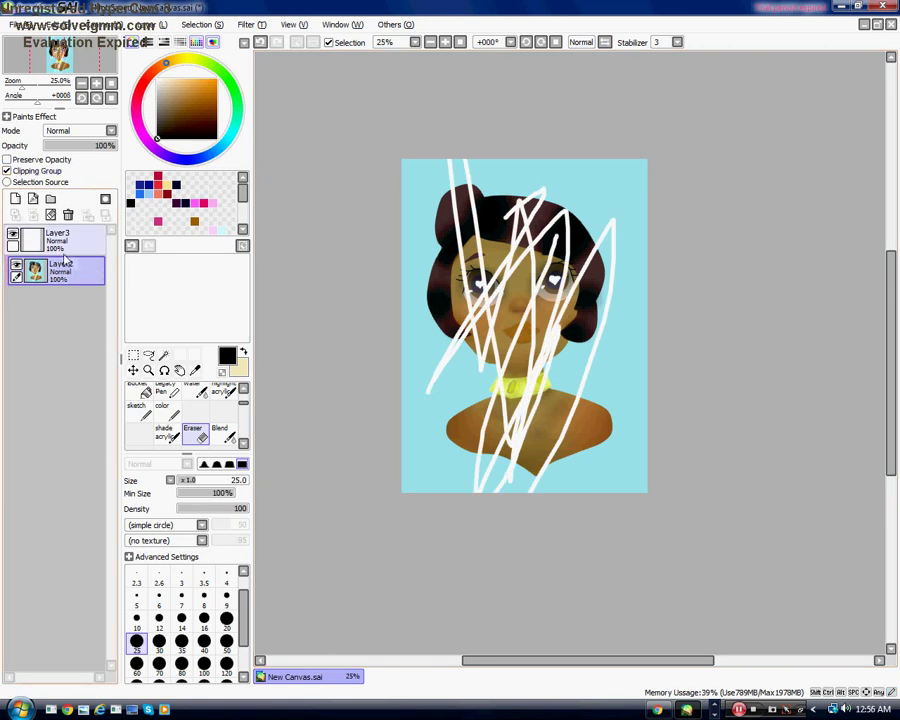
mouse_move(430, 250)
mouse_down()
mouse_move(560, 440)
mouse_move(566, 194)
mouse_move(676, 287)
mouse_move(458, 173)
mouse_up()
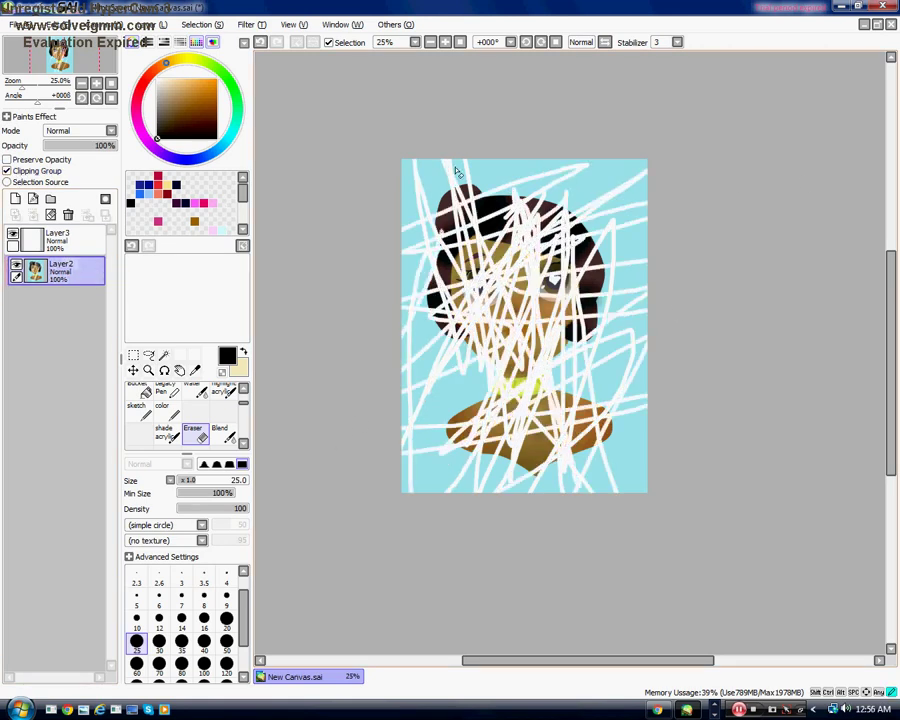
click(16, 266)
click(16, 266)
click(13, 234)
click(88, 248)
click(68, 215)
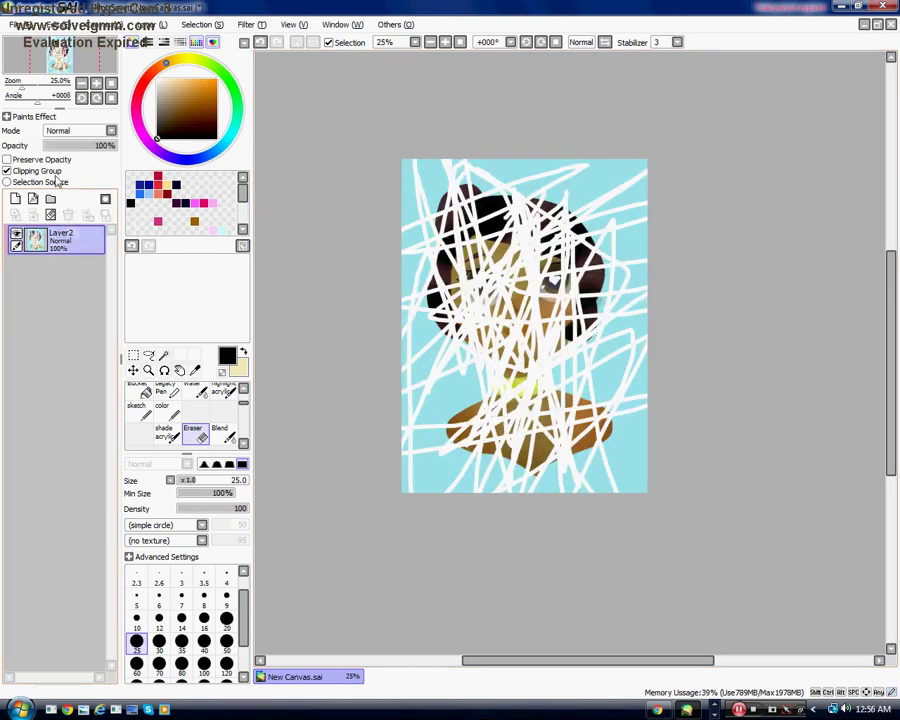
key(ctrl+z)
key(ctrl+z)
key(ctrl+z)
key(ctrl+z)
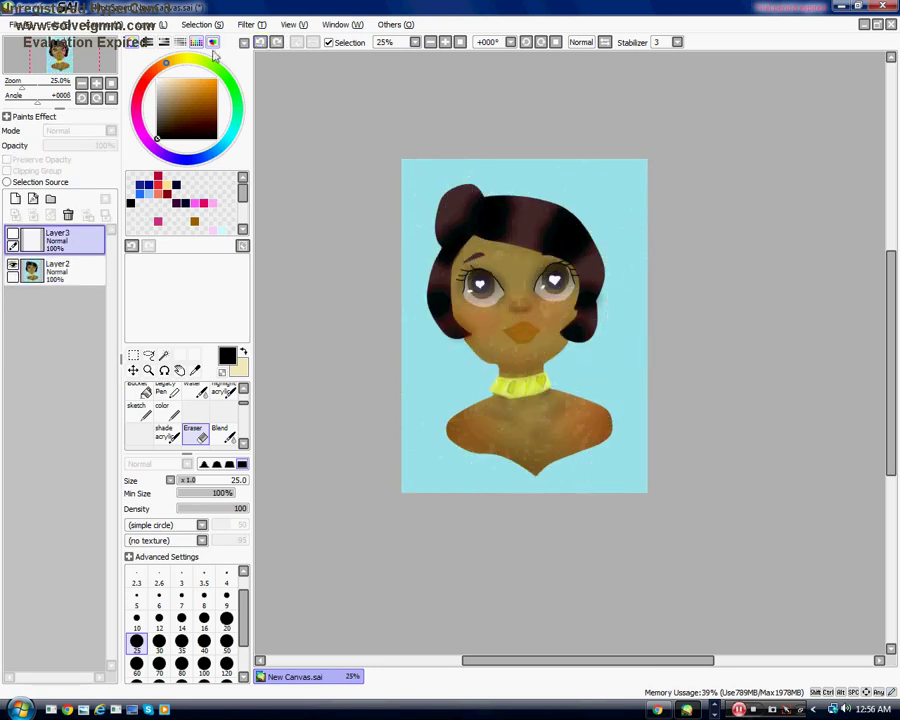
Add a new layer above Layer3 and dab translucent white circles around the shoulders with the color brush at size 250
click(68, 237)
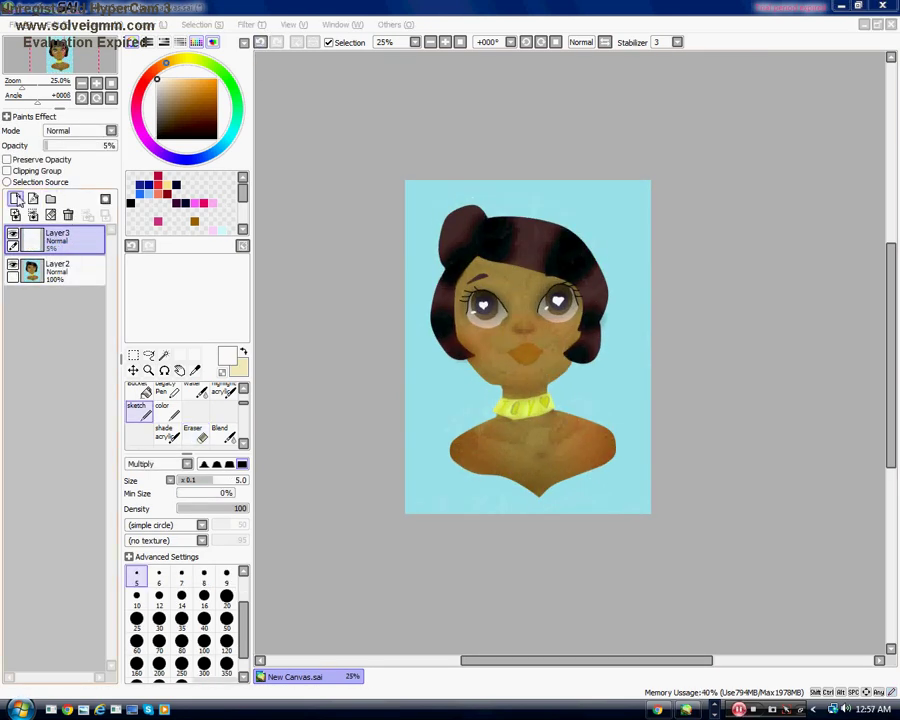
click(17, 199)
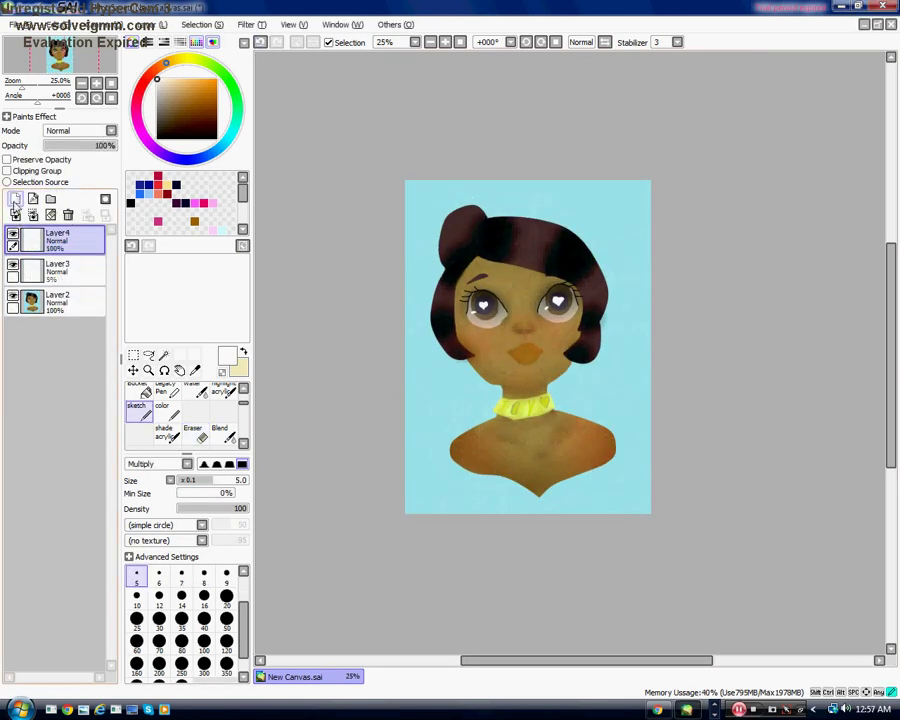
click(161, 411)
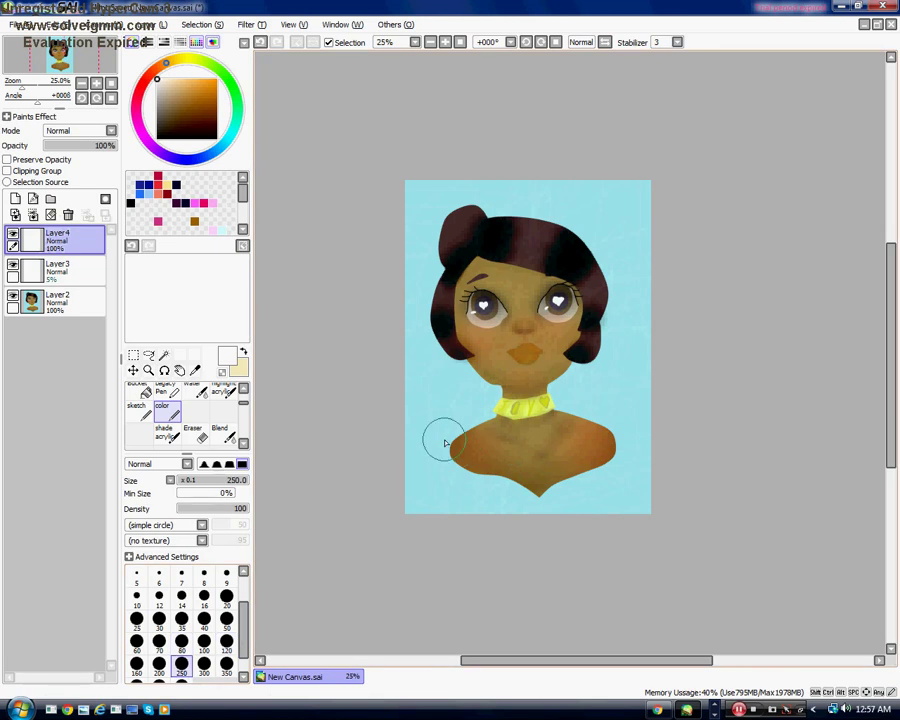
click(445, 440)
click(570, 454)
click(468, 464)
click(490, 502)
click(436, 395)
click(472, 424)
click(533, 472)
click(594, 380)
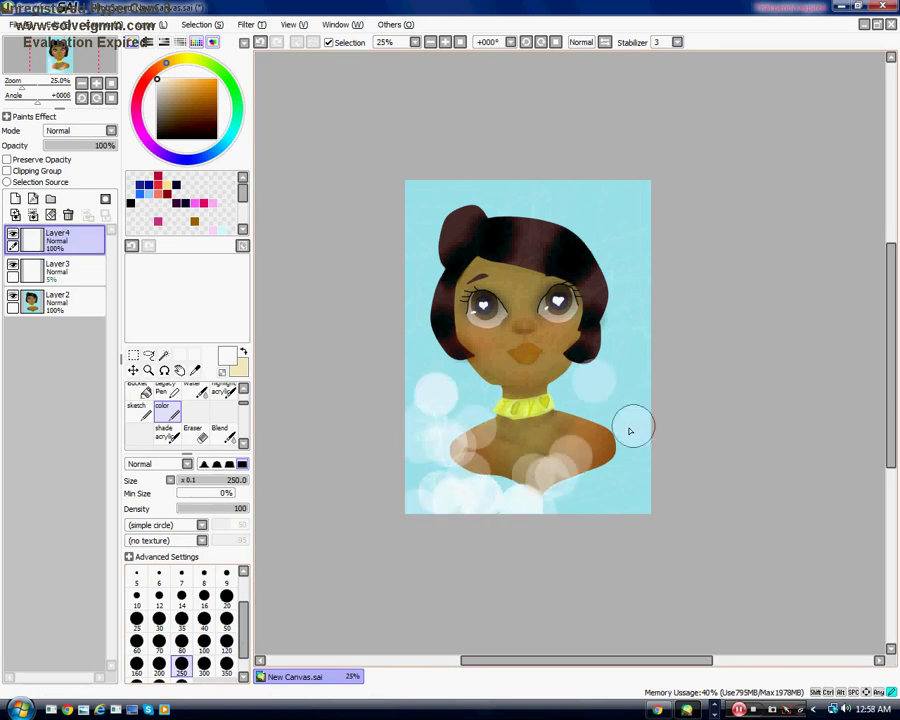
Build up denser overlapping white circles along the lower edge of the painting and over both shoulders
click(532, 472)
click(416, 488)
click(603, 474)
click(588, 428)
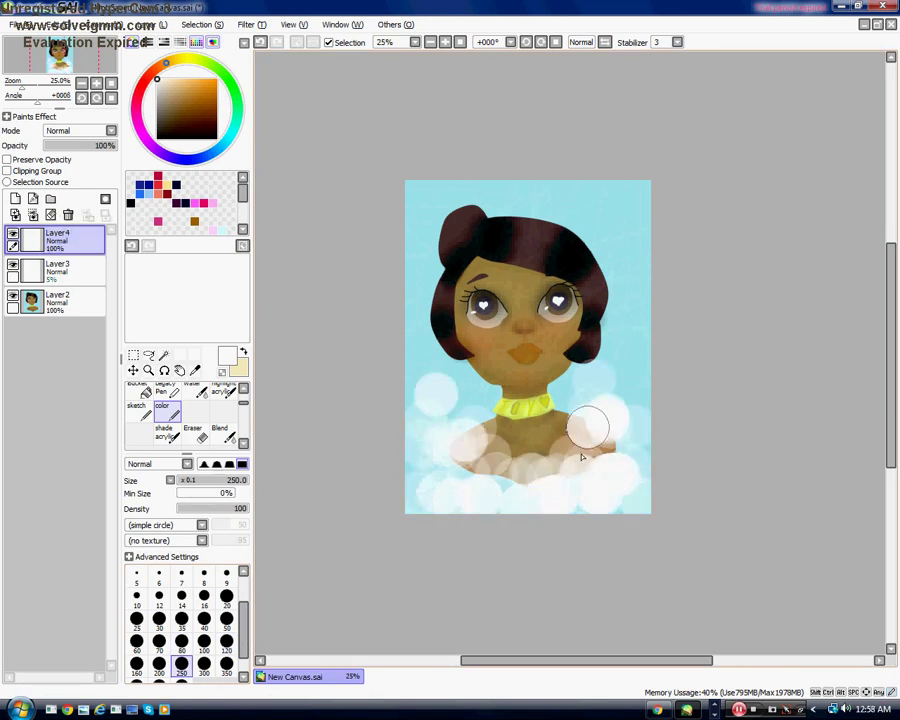
click(470, 434)
Dab white circles around the hair, from beside the cheek over the bun and down to the opposite shoulder
click(430, 332)
click(425, 290)
click(438, 214)
click(487, 202)
click(575, 234)
click(599, 305)
click(595, 380)
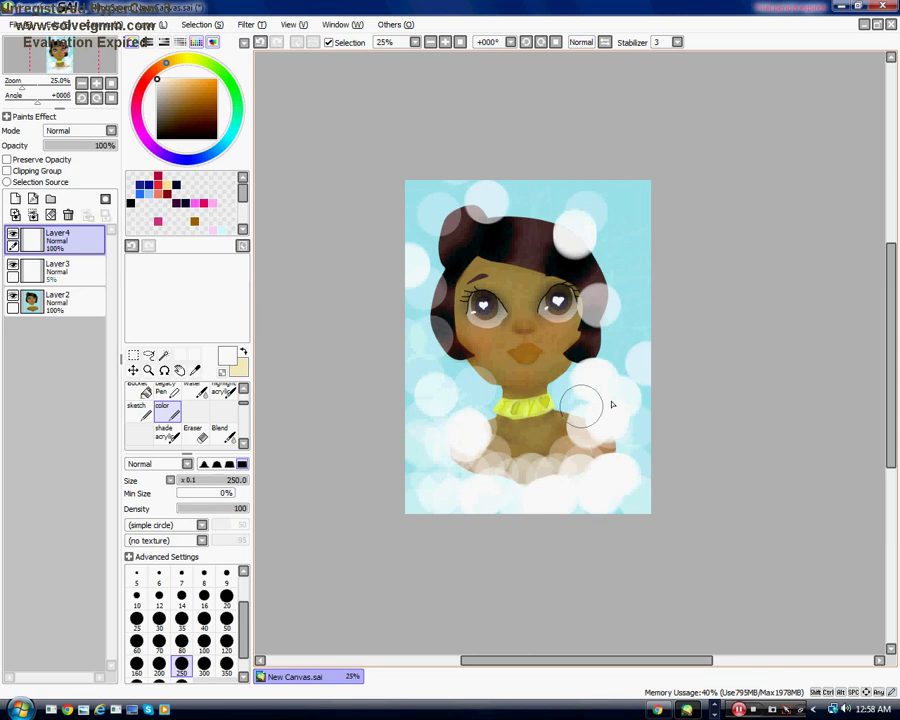
Add more white circles over the hair and across the upper and side background to complete the bubble effect
click(606, 338)
click(640, 228)
click(550, 202)
click(584, 245)
click(483, 224)
click(611, 188)
click(640, 290)
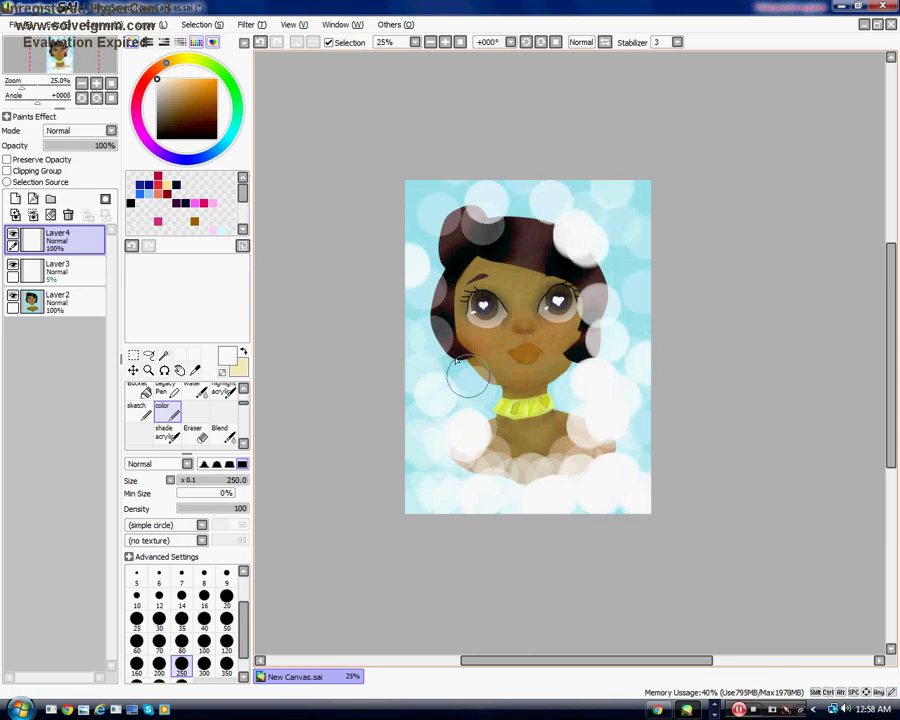
drag(60, 146, 80, 152)
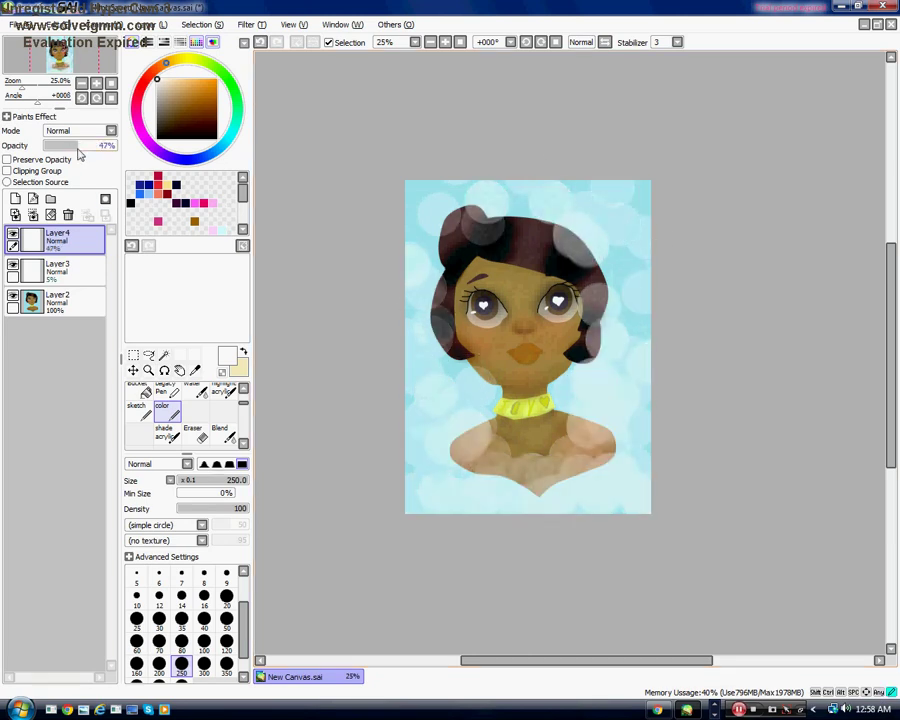
scroll(464, 485, down, 1)
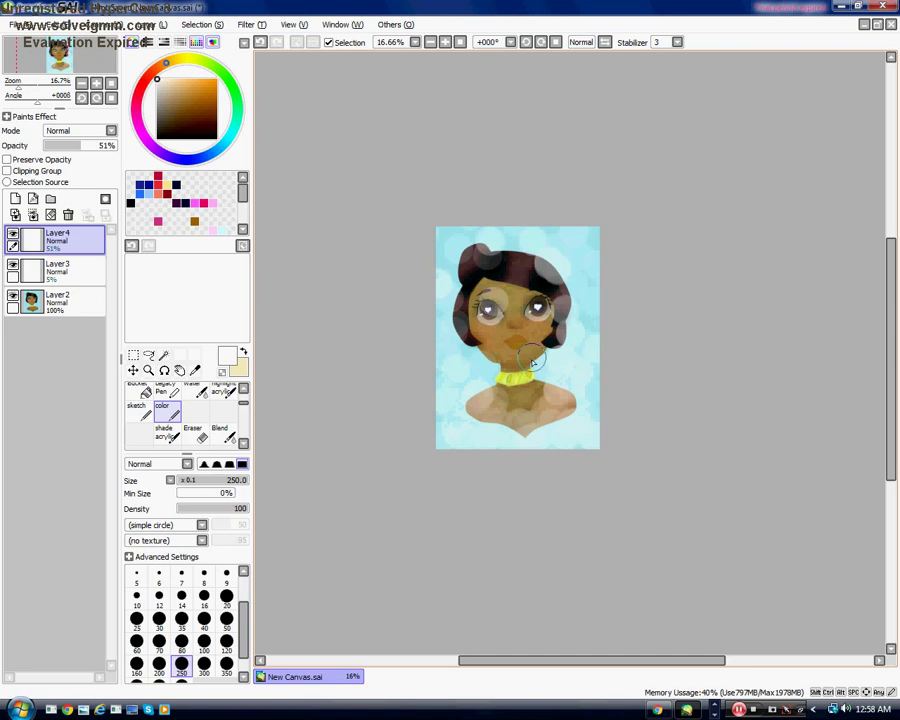
mouse_move(62, 151)
mouse_down()
mouse_move(45, 156)
mouse_move(80, 152)
mouse_up()
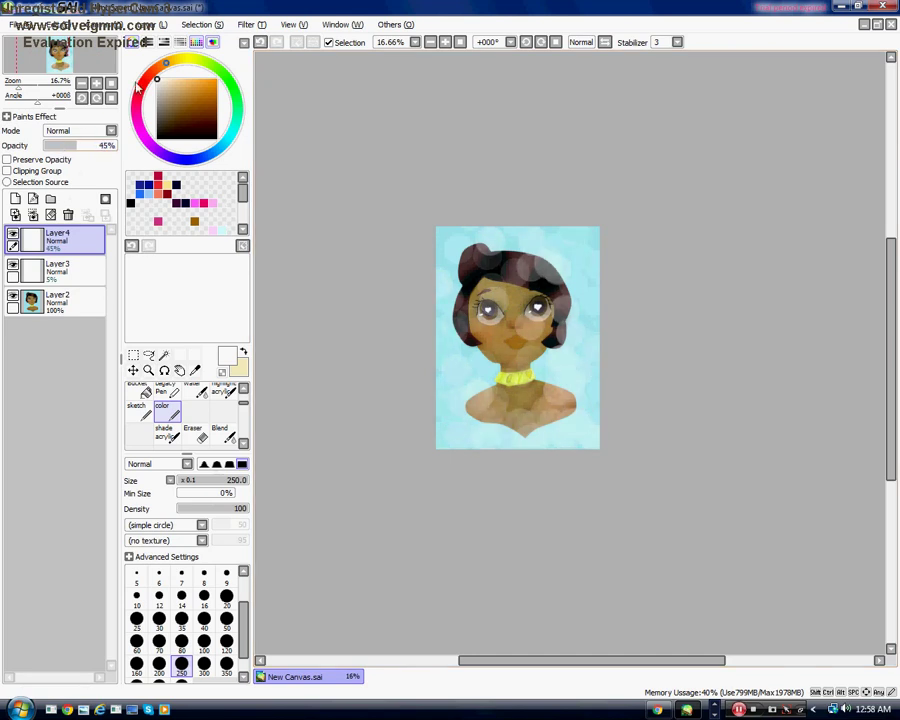
click(261, 46)
click(260, 43)
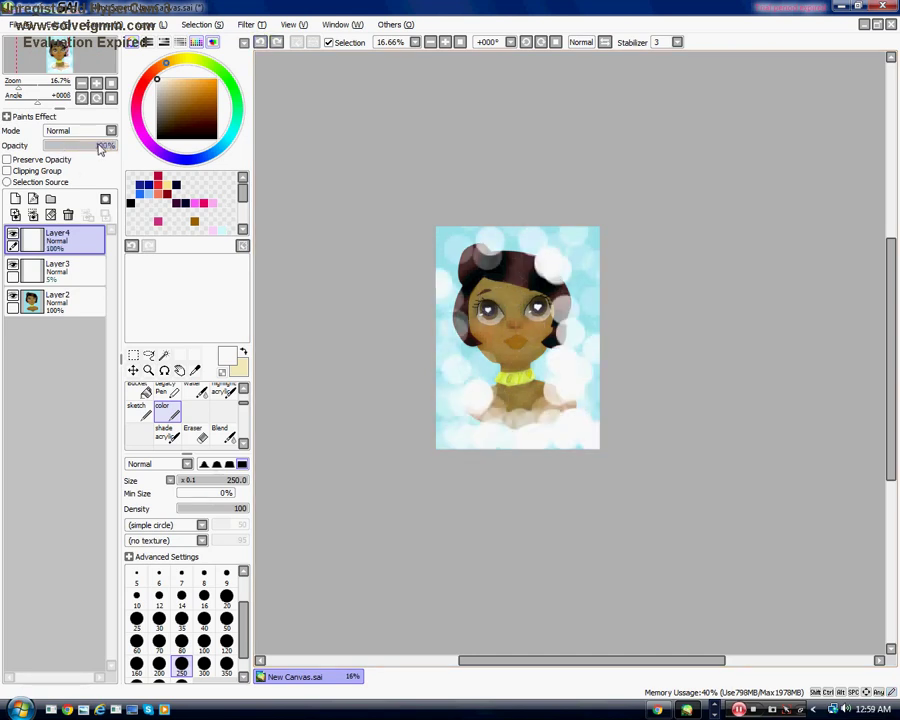
scroll(505, 537, up, 2)
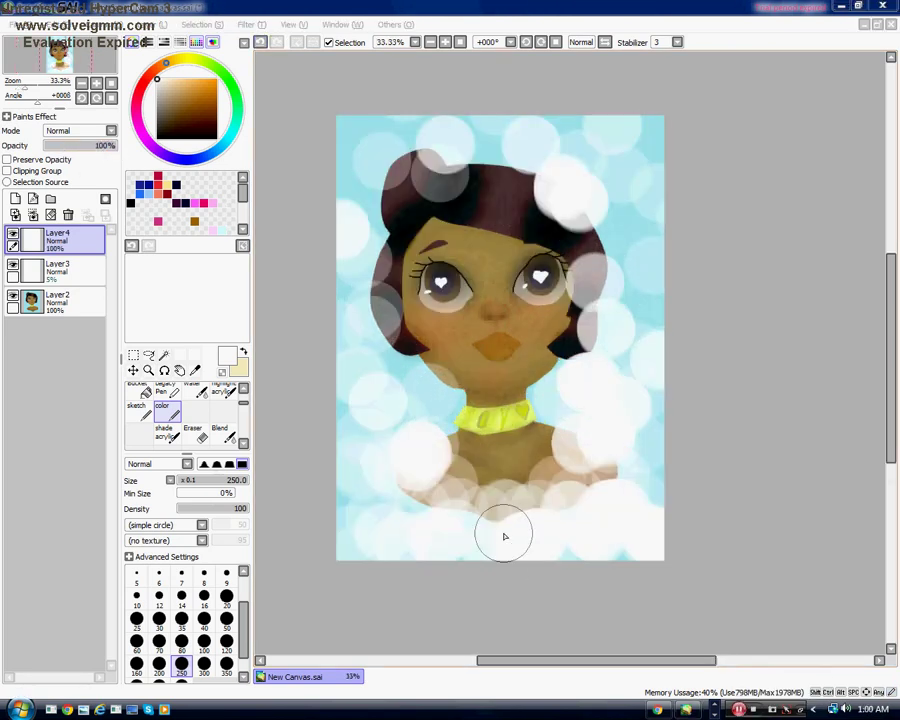